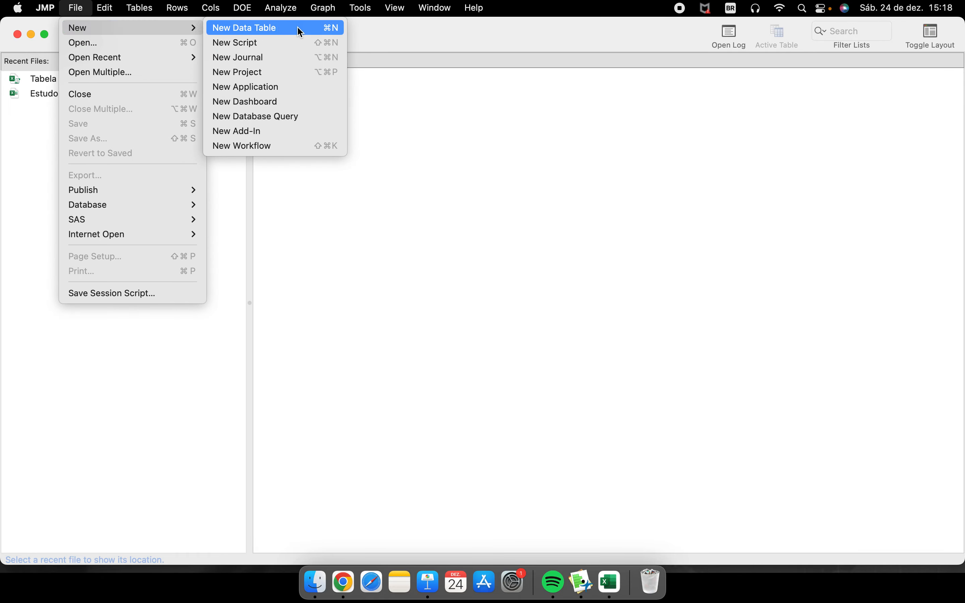
# - Create a new data table and enlarge its window to fill the screen
pyautogui.click(298, 28)
pyautogui.moveTo(317, 39); pyautogui.dragTo(585, 178)
pyautogui.click(317, 170)
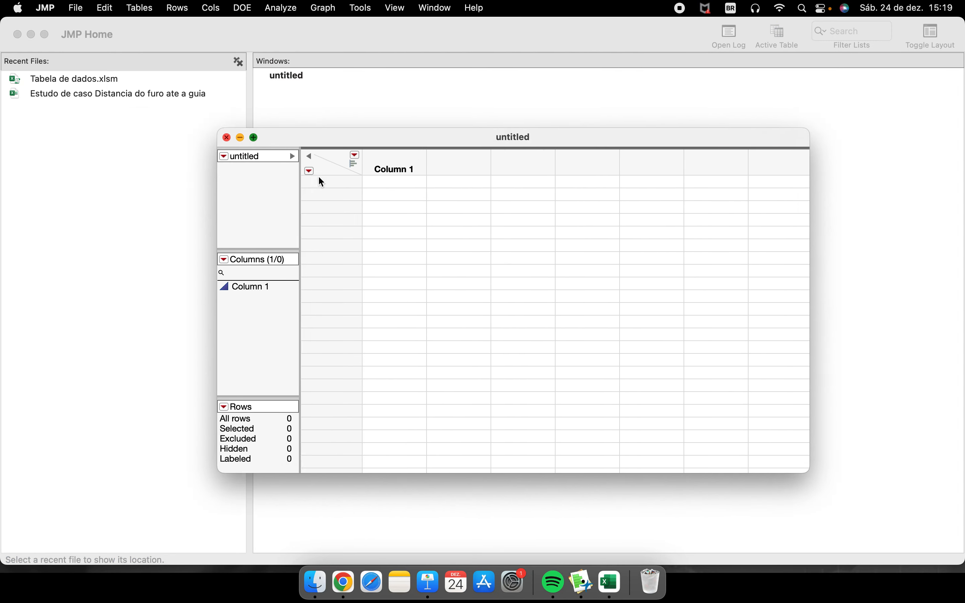
# - Switch to Excel and copy the range A1:D31, including the headers, from the Dados MSA sheet
pyautogui.click(613, 583)
pyautogui.moveTo(46, 149); pyautogui.dragTo(161, 471)
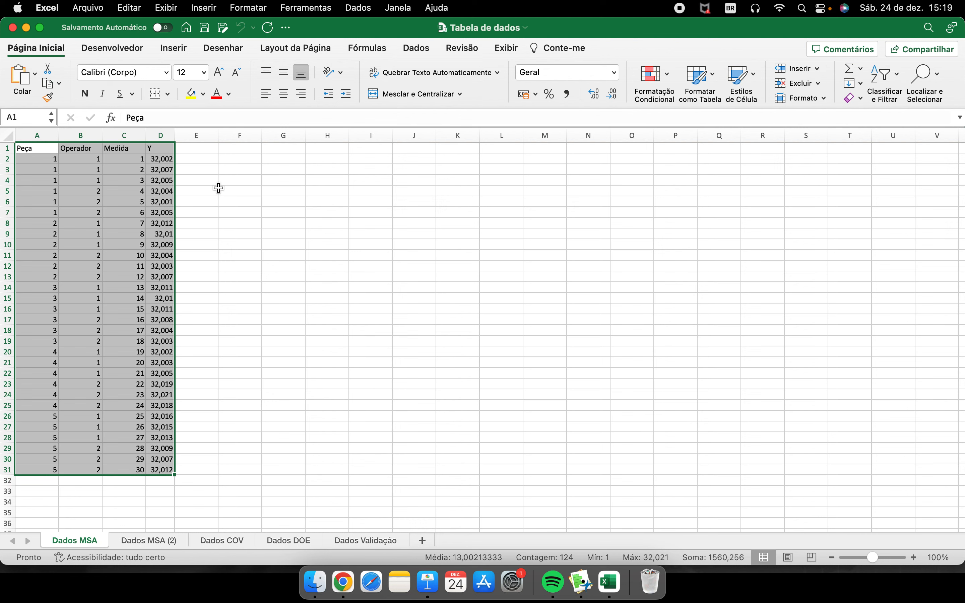
pyautogui.press('super+c')
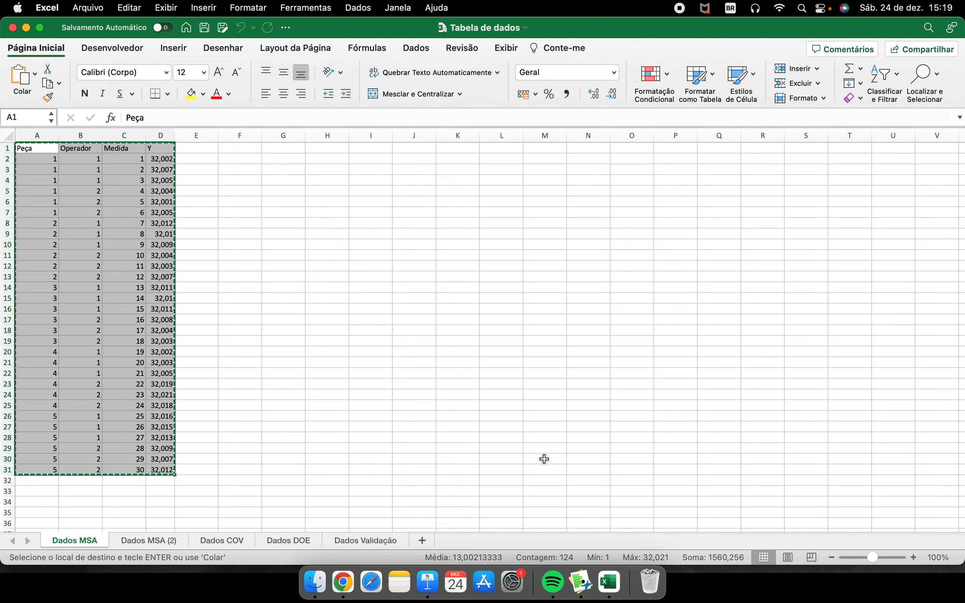
pyautogui.rightClick(136, 146)
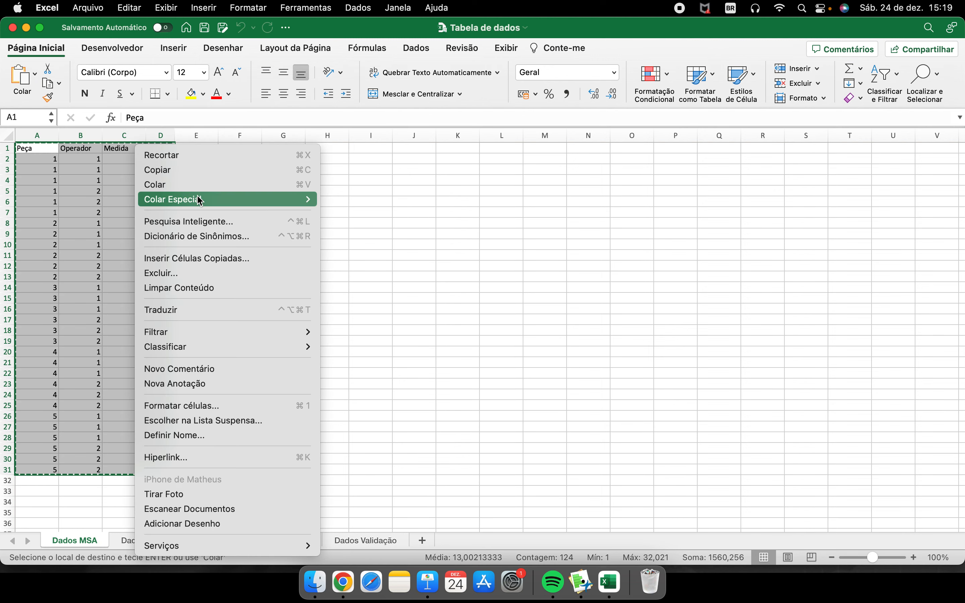
pyautogui.click(181, 171)
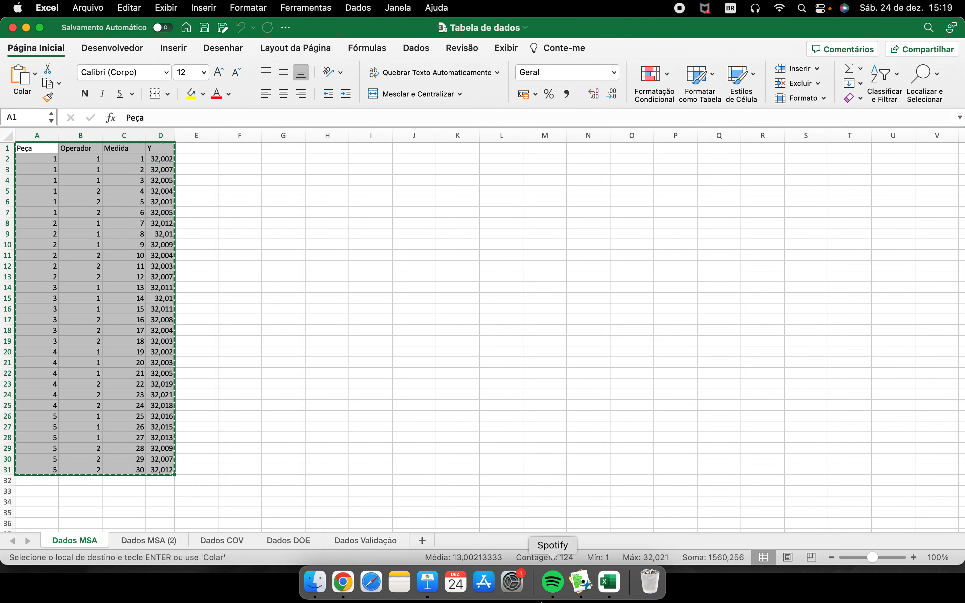
# - Switch to JMP, paste the copied data with column names, and select the Operador, Medida and Y columns in turn
pyautogui.click(582, 583)
pyautogui.click(106, 8)
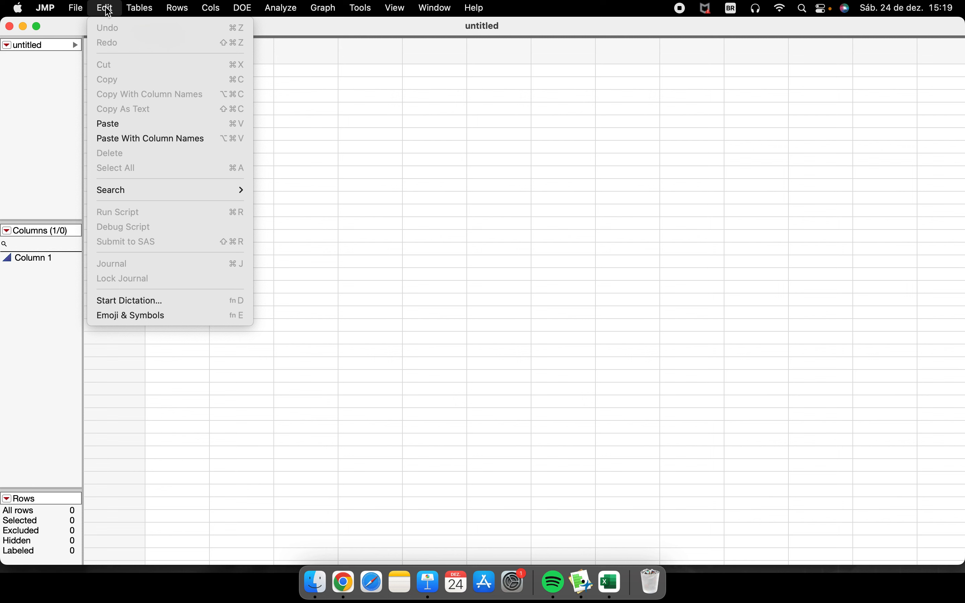
pyautogui.click(184, 138)
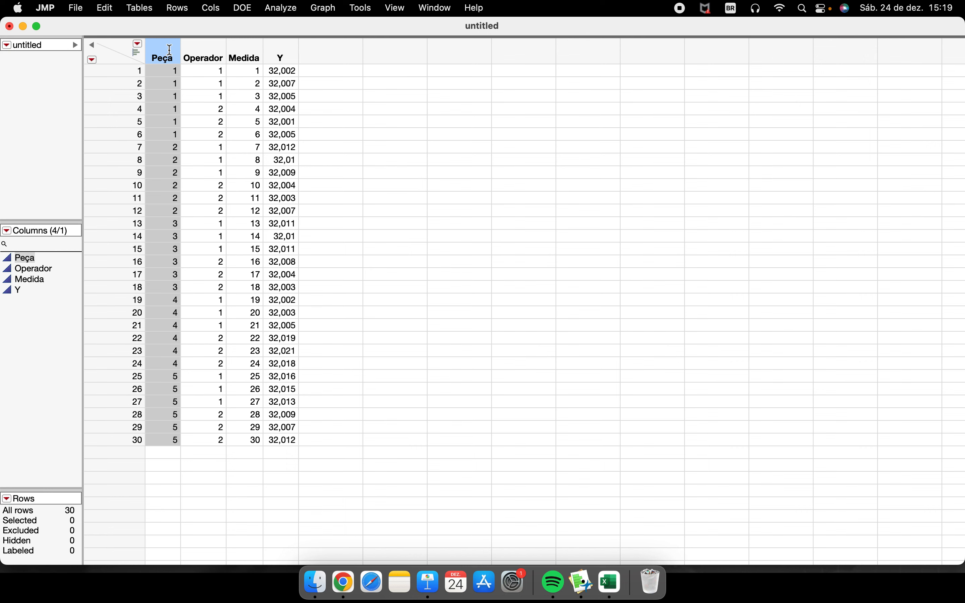
pyautogui.click(202, 55)
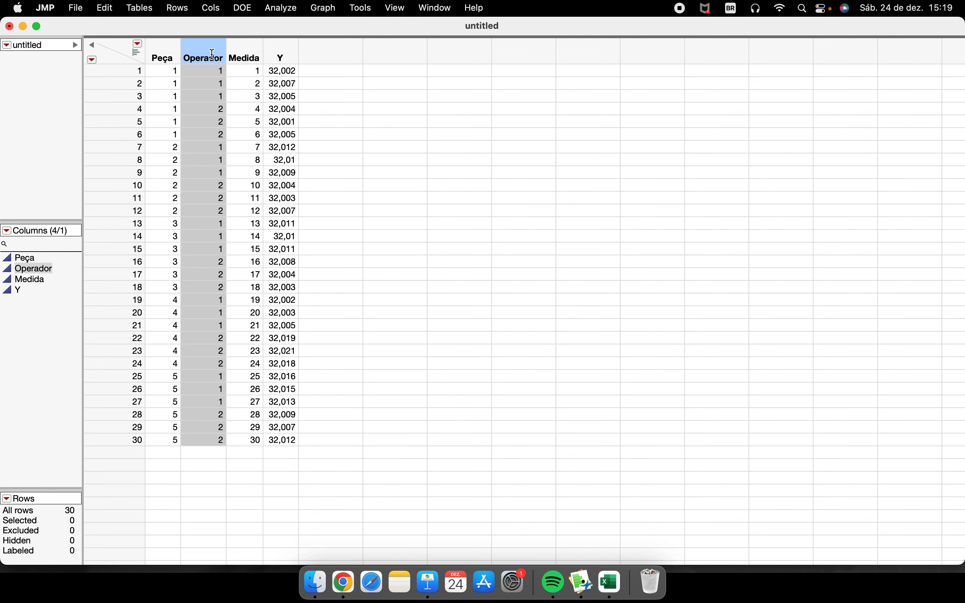
pyautogui.click(244, 54)
pyautogui.click(282, 55)
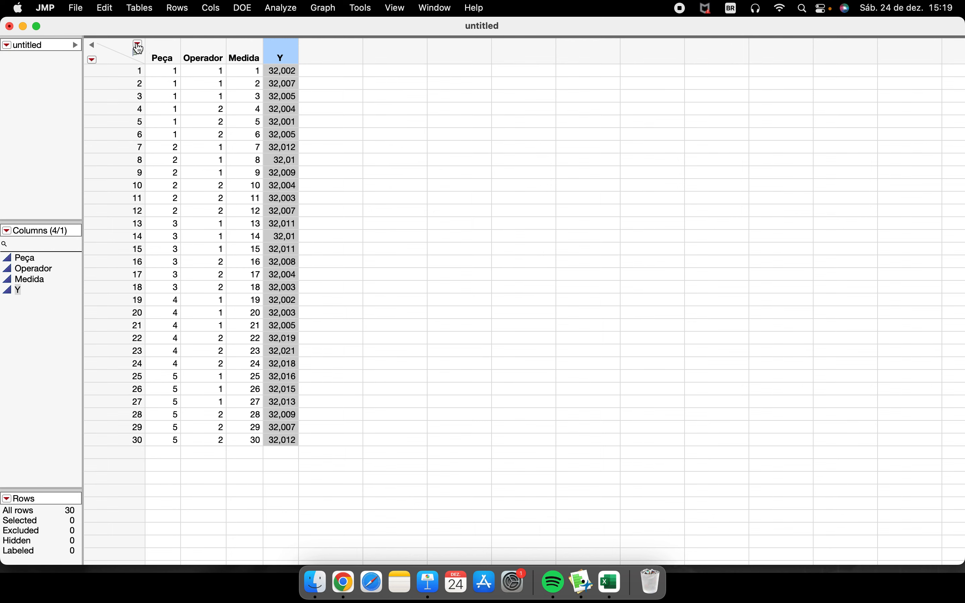
# - Create a second data table and paste the copied Excel data into it without column names
pyautogui.click(105, 8)
pyautogui.moveTo(76, 8)
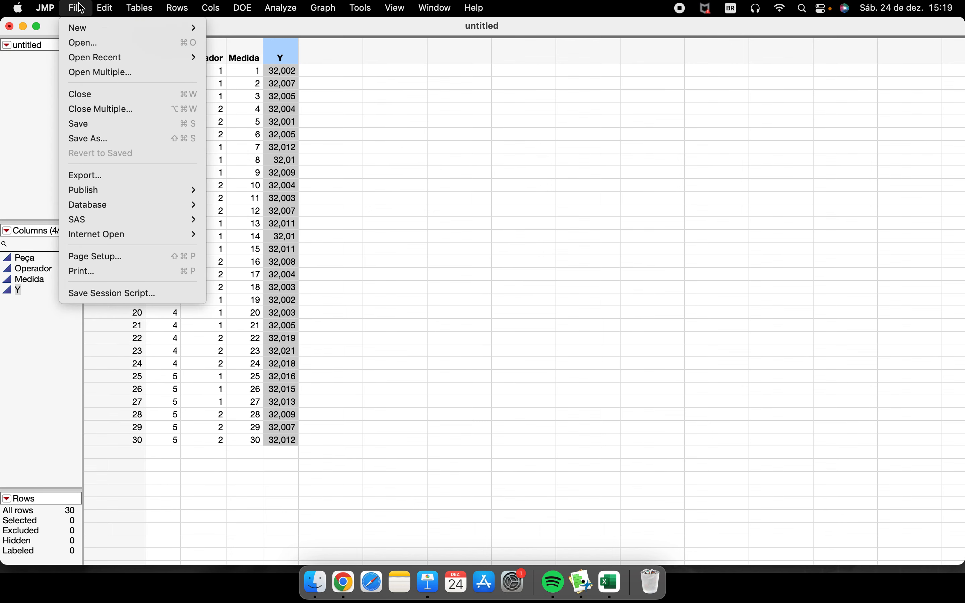
pyautogui.moveTo(176, 28)
pyautogui.click(223, 31)
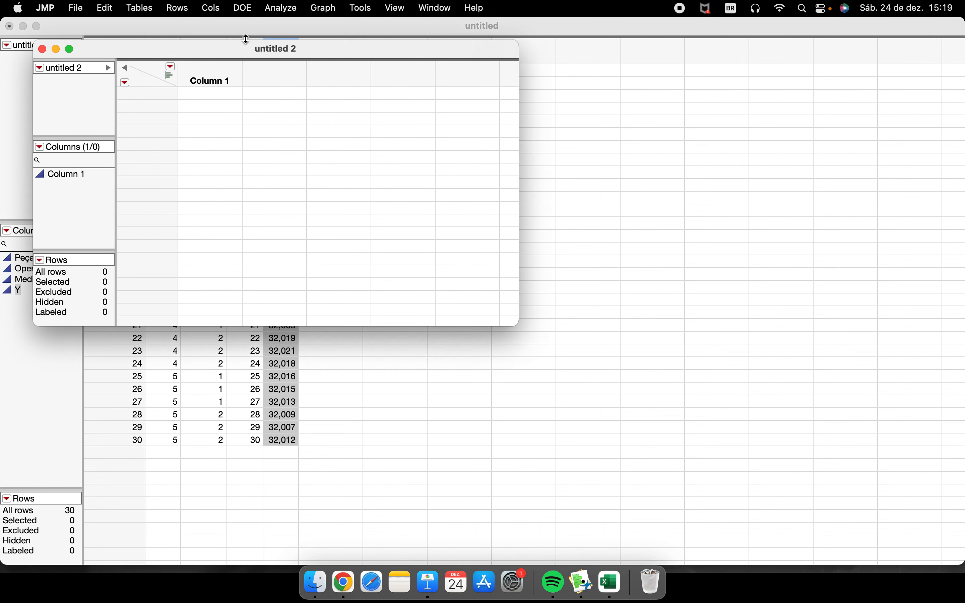
pyautogui.click(107, 8)
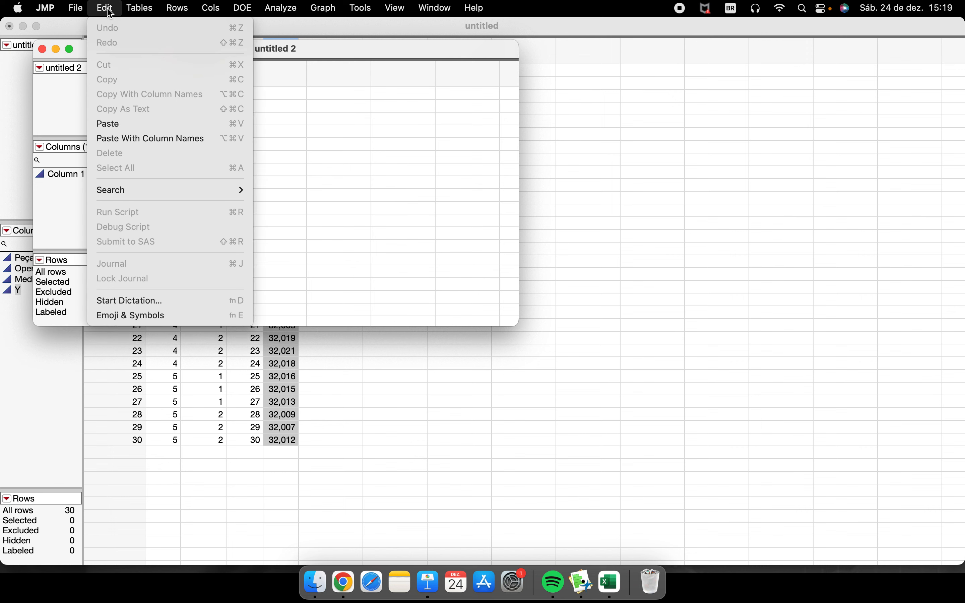
pyautogui.click(117, 124)
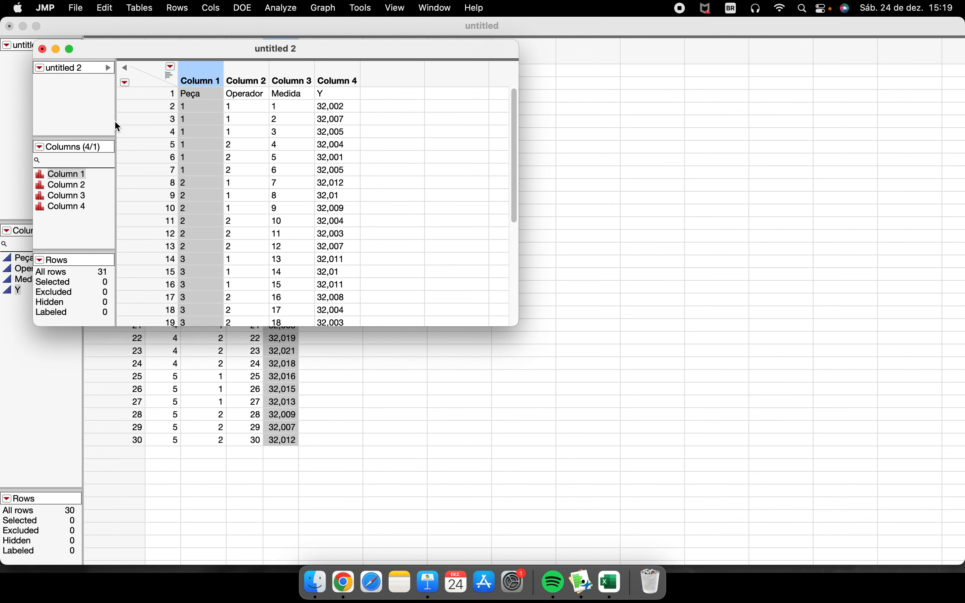
# - Select the first 13 rows across all four columns of the second table, and close that table without saving
pyautogui.click(199, 96)
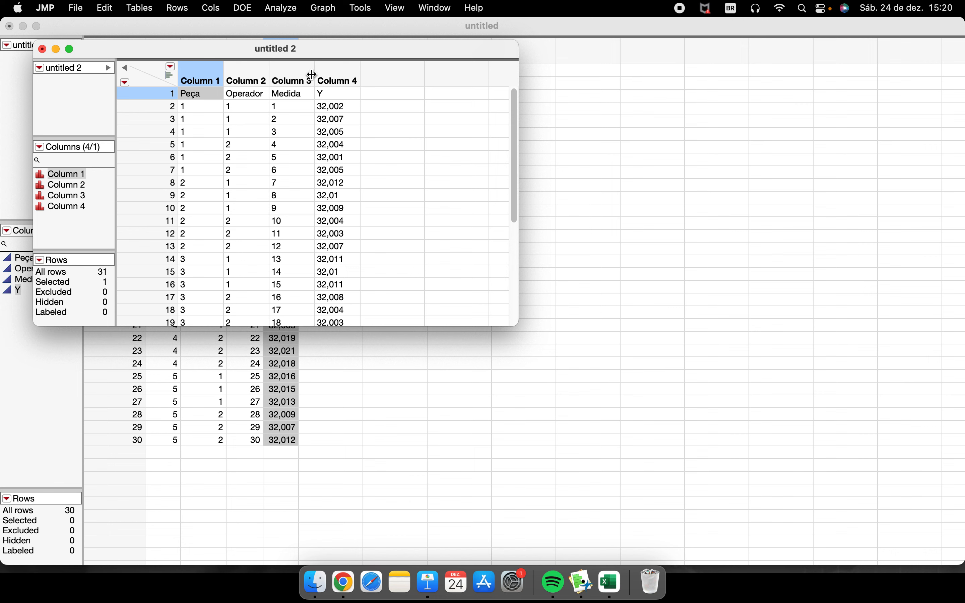
pyautogui.click(195, 105)
pyautogui.moveTo(195, 98); pyautogui.dragTo(337, 251)
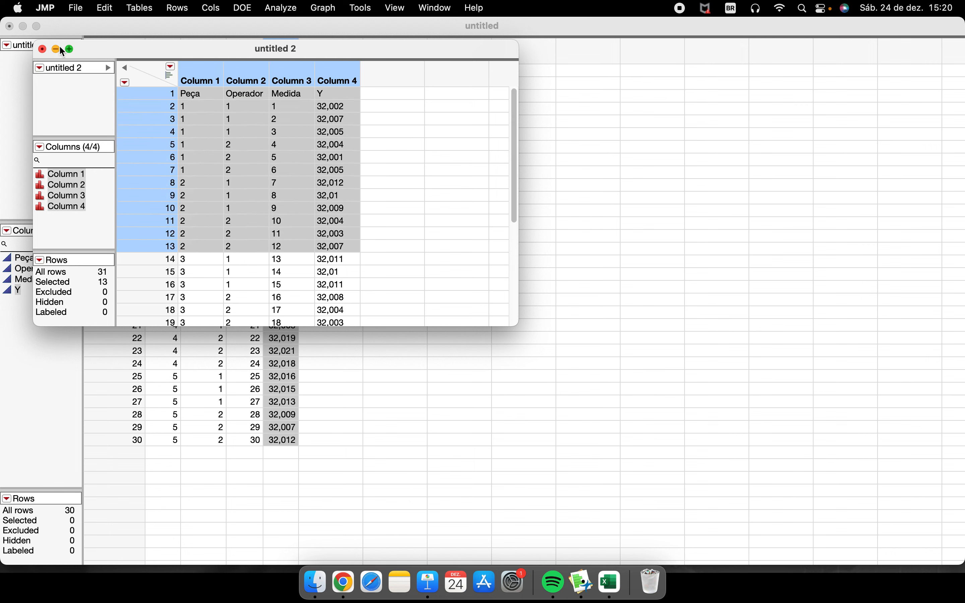
pyautogui.click(42, 49)
pyautogui.click(276, 243)
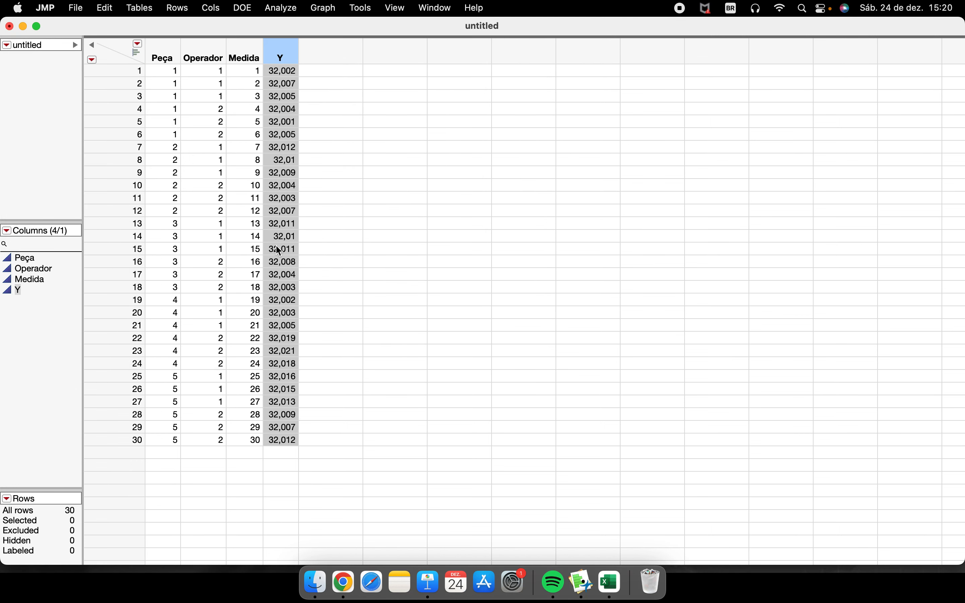
pyautogui.click(286, 215)
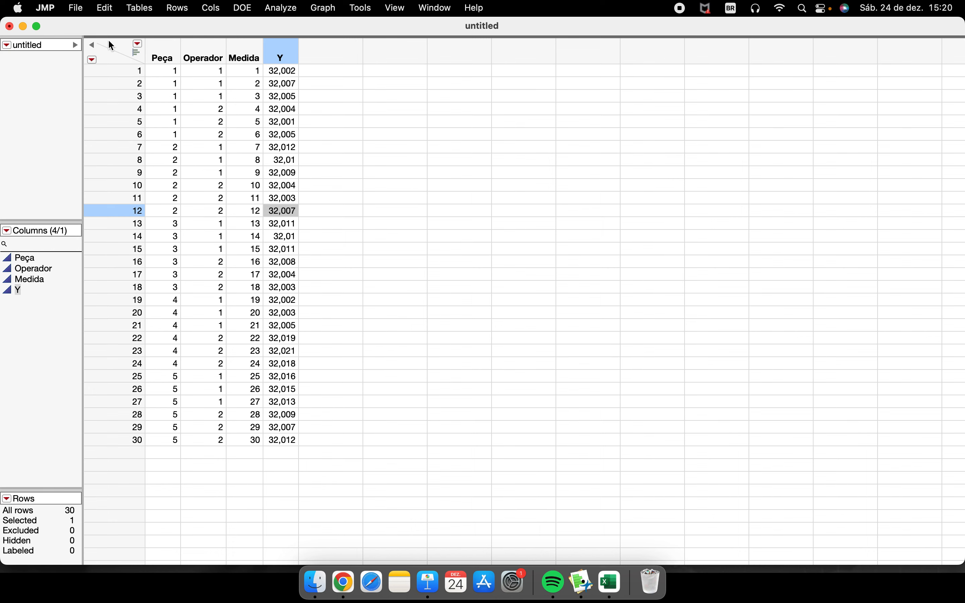
pyautogui.click(106, 9)
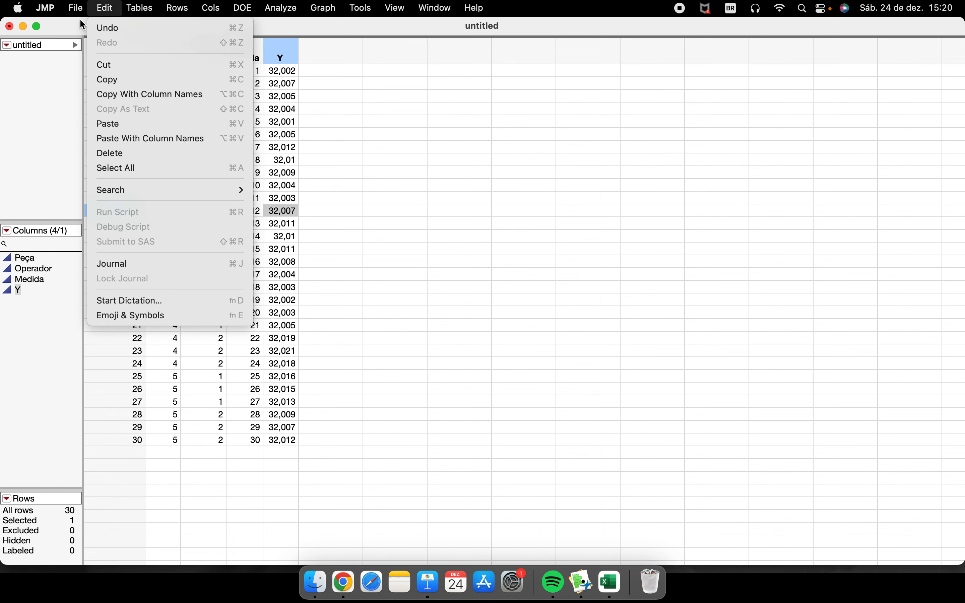
pyautogui.moveTo(465, 11)
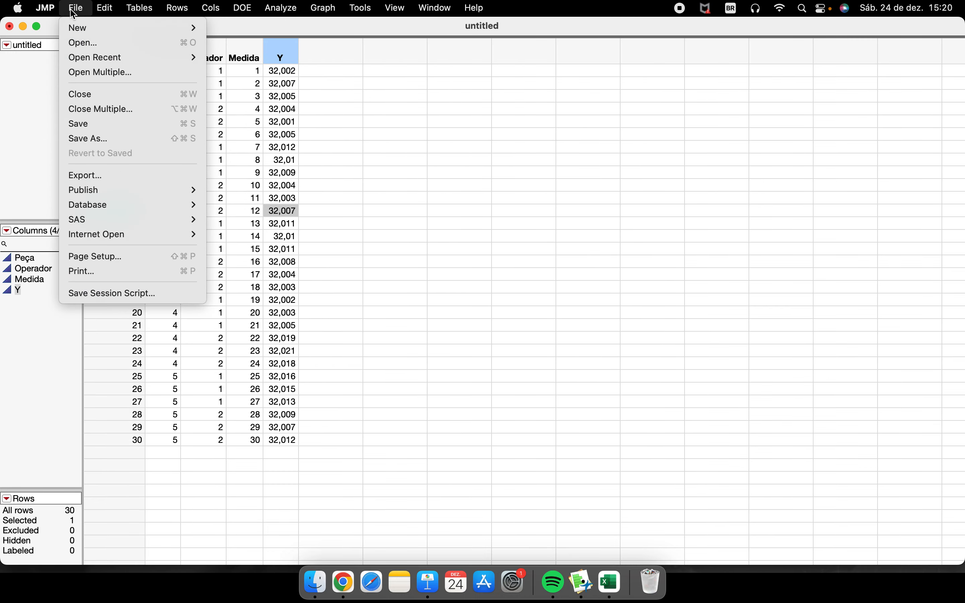
pyautogui.click(342, 196)
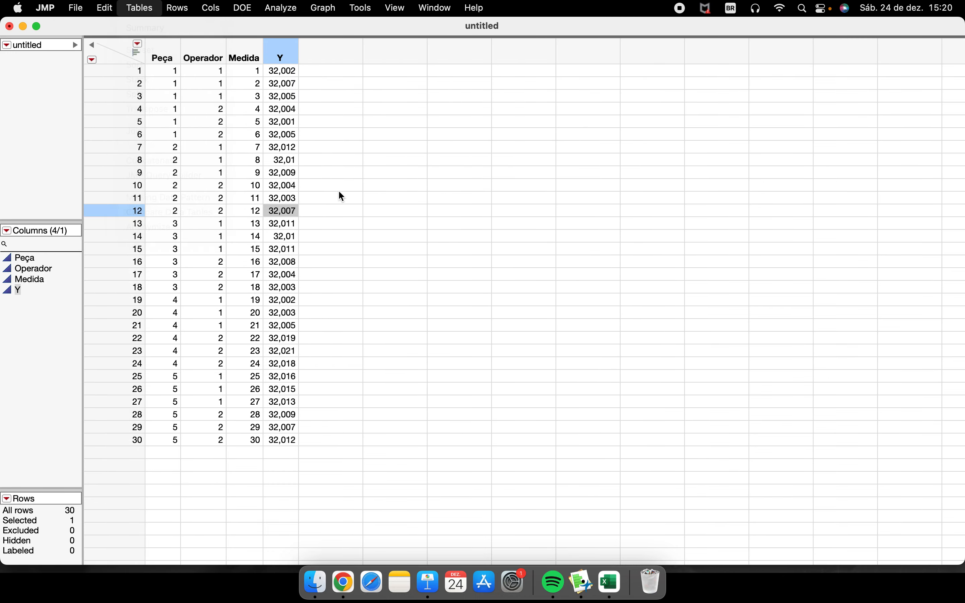
# - Close the remaining data table without saving it, and close the JMP Home window
pyautogui.click(8, 27)
pyautogui.click(474, 353)
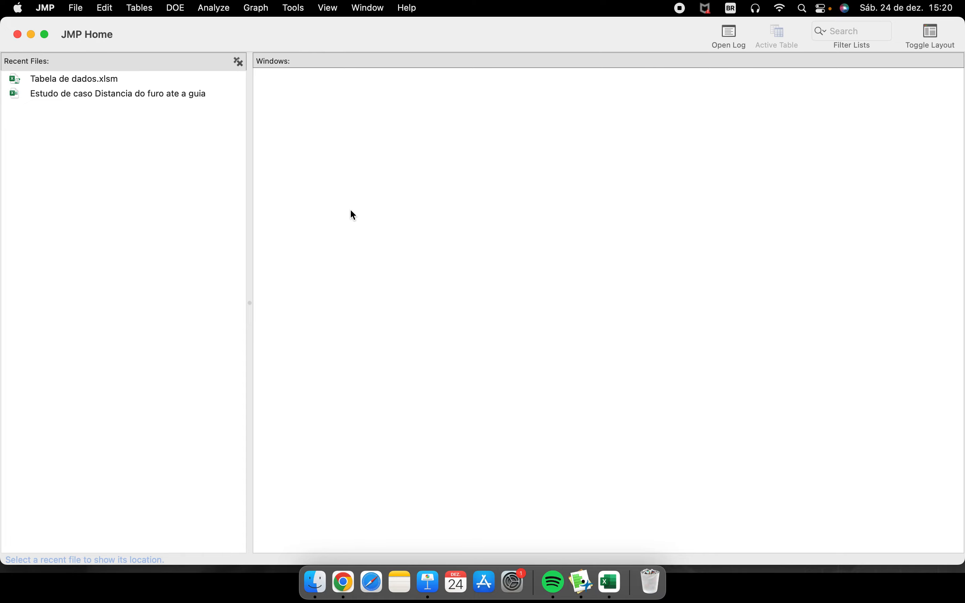
pyautogui.click(18, 35)
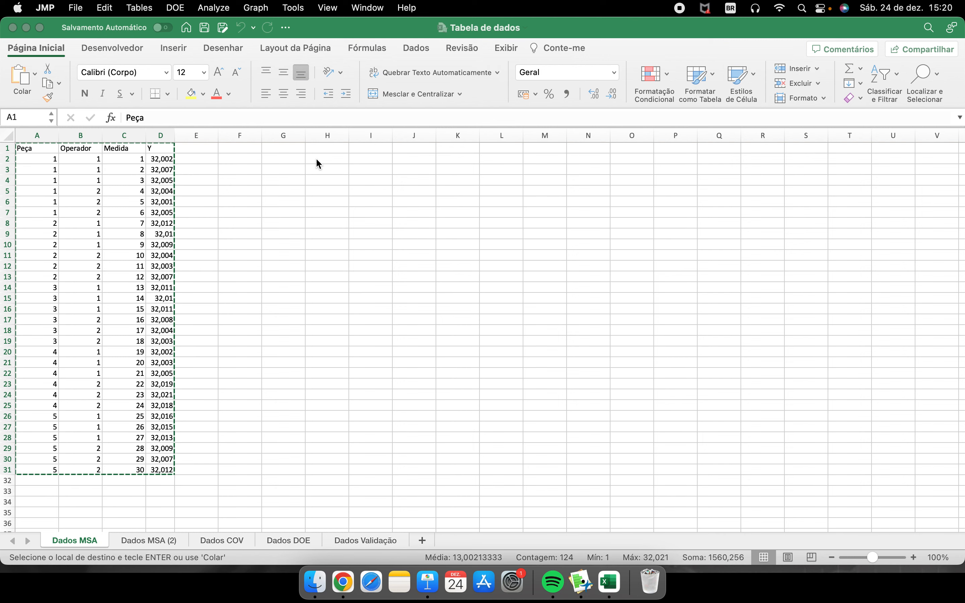
# - Create another new data table over the Excel worksheet and paste the copied data into it with column names
pyautogui.press('super+n')
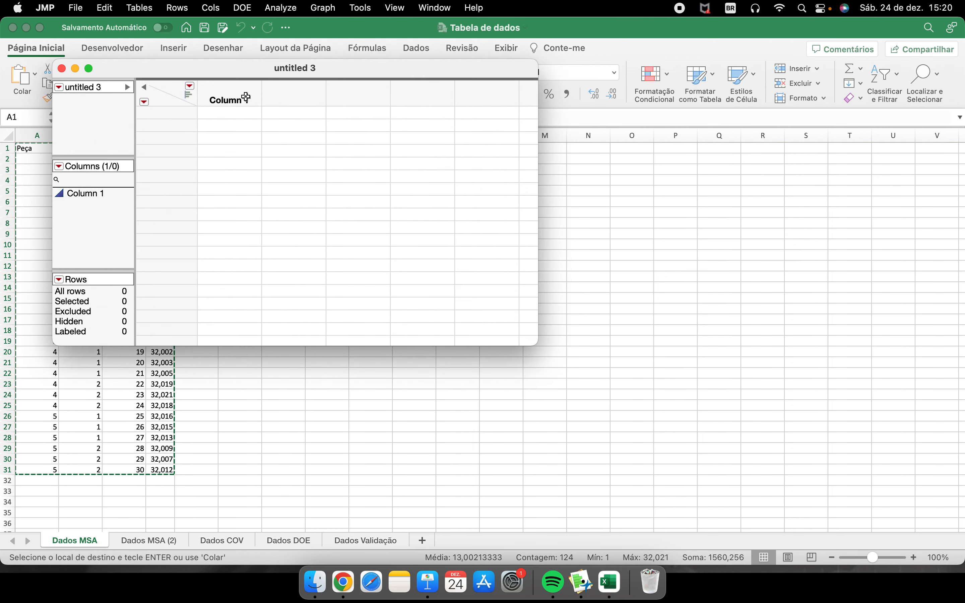
pyautogui.moveTo(240, 70); pyautogui.dragTo(414, 162)
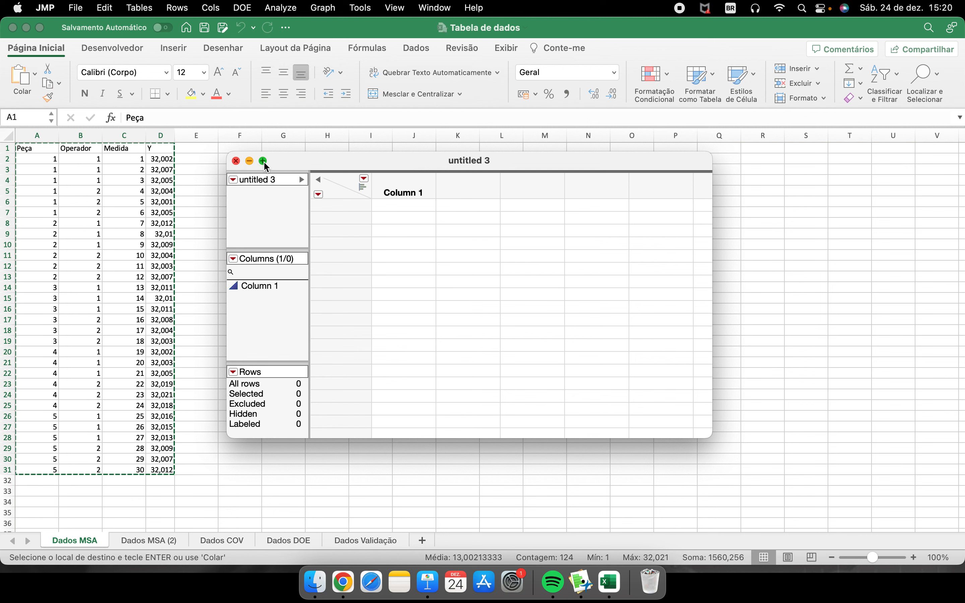
pyautogui.moveTo(264, 162)
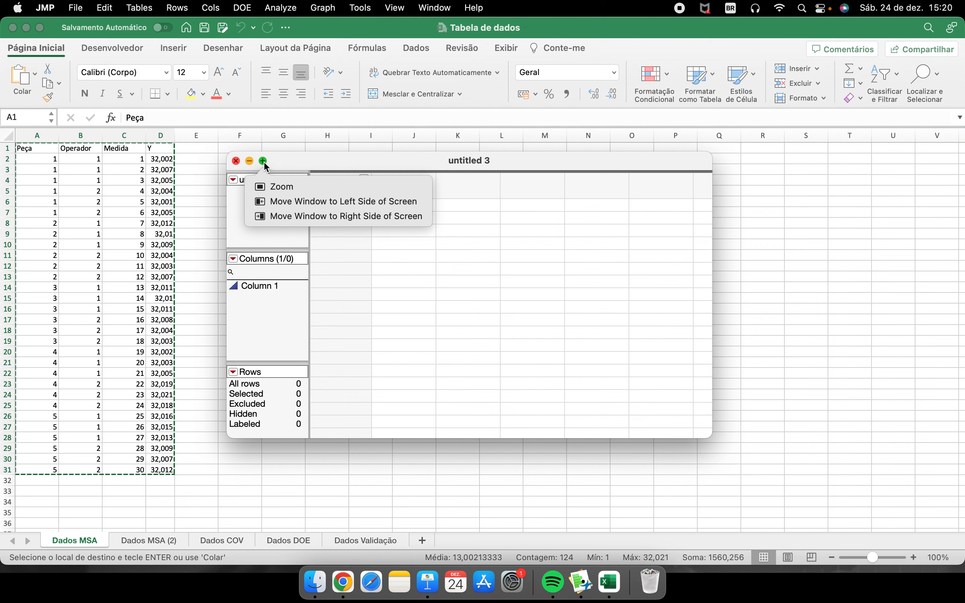
pyautogui.click(189, 242)
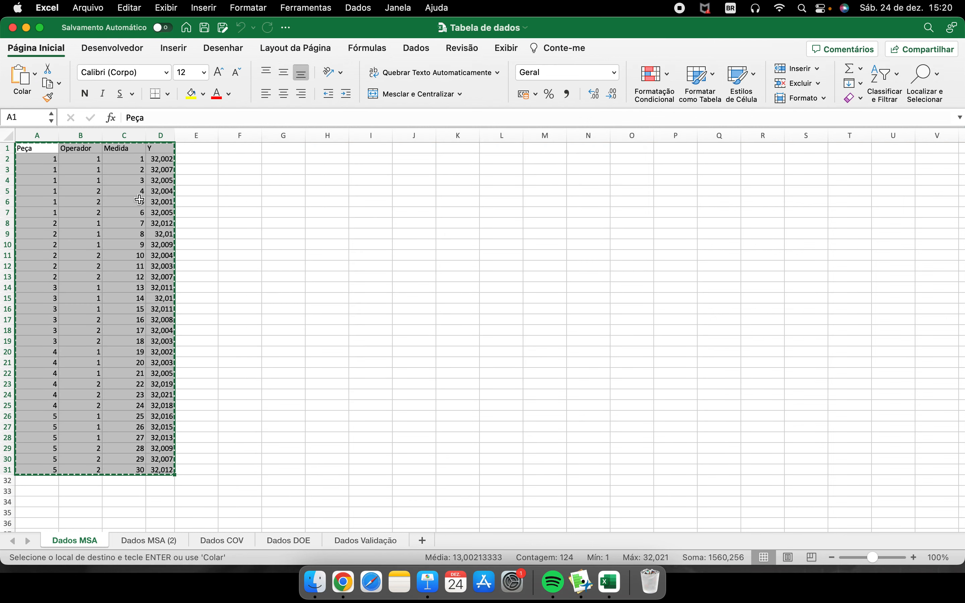
pyautogui.click(582, 583)
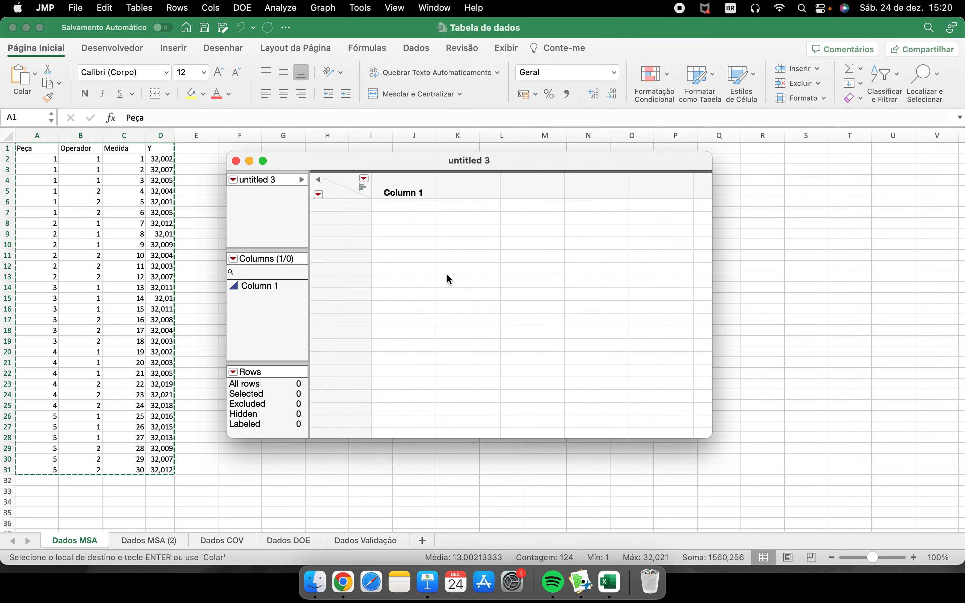
pyautogui.write('Peça\tOperador\tMedida\tY 1\t1\t1\t32,002 1\t1\t2\t32,007 1\t1\t3\t32,005 1\t2\t4\t32,004 1\t2\t5\t32,001 1\t2\t6\t32,005 2\t1\t7\t32,012 2\t1\t8\t32,01 2\t1\t9\t32,009 2\t2\t10\t32,004 2\t2\t11\t32,003 2\t2\t12\t32,007 3\t1\t13\t32,011 3\t1\t14\t32,01 3\t1\t15\t32,011 3\t2\t16\t32,008 3\t2\t17\t32,004 3\t2\t18\t32,003 4\t1\t19\t32,002 4\t1\t20\t32,003 4\t1\t21\t32,005 4\t2\t22\t32,019 4\t2\t23\t32,021 4\t2\t24\t32,018 5\t1\t25\t32,016 5\t1\t26\t32,015 5\t1\t27\t32,013 5\t2\t28\t32,009 5\t2\t29\t32,007 5\t2\t30\t32,012')
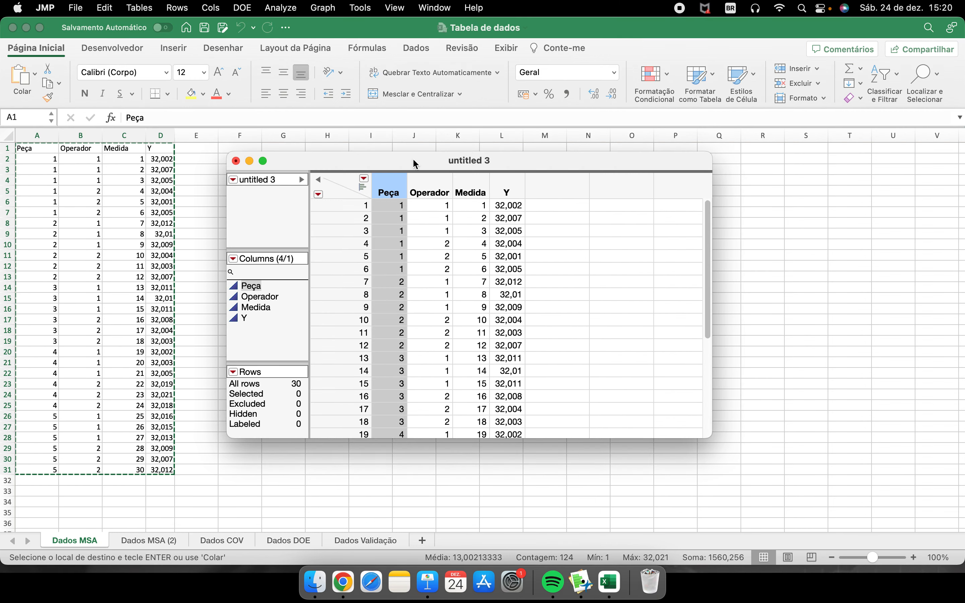
# - Move the data table window higher over the worksheet and paste the copied data with column names again
pyautogui.moveTo(415, 162); pyautogui.dragTo(438, 102)
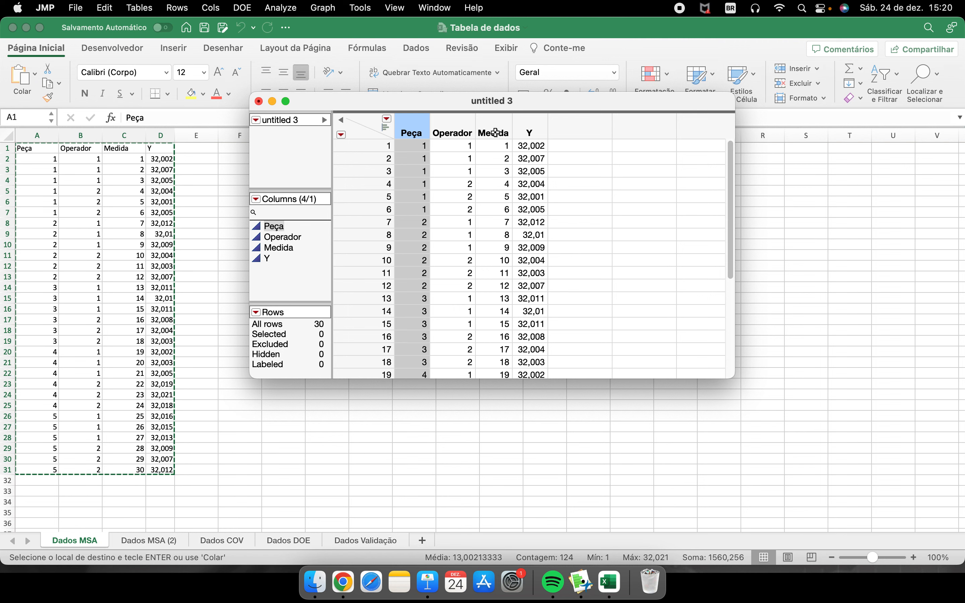
pyautogui.moveTo(441, 103); pyautogui.dragTo(390, 81)
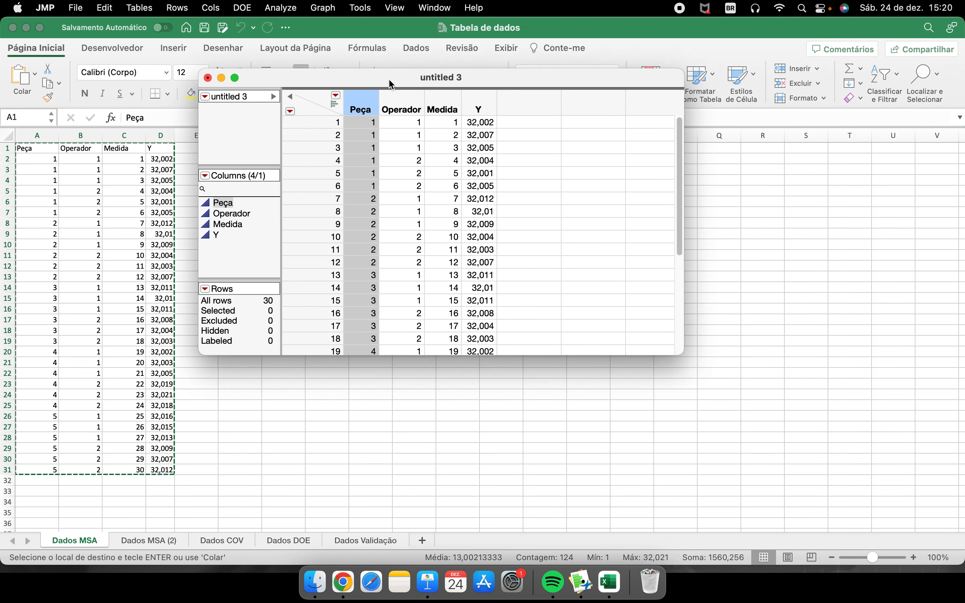
pyautogui.click(105, 8)
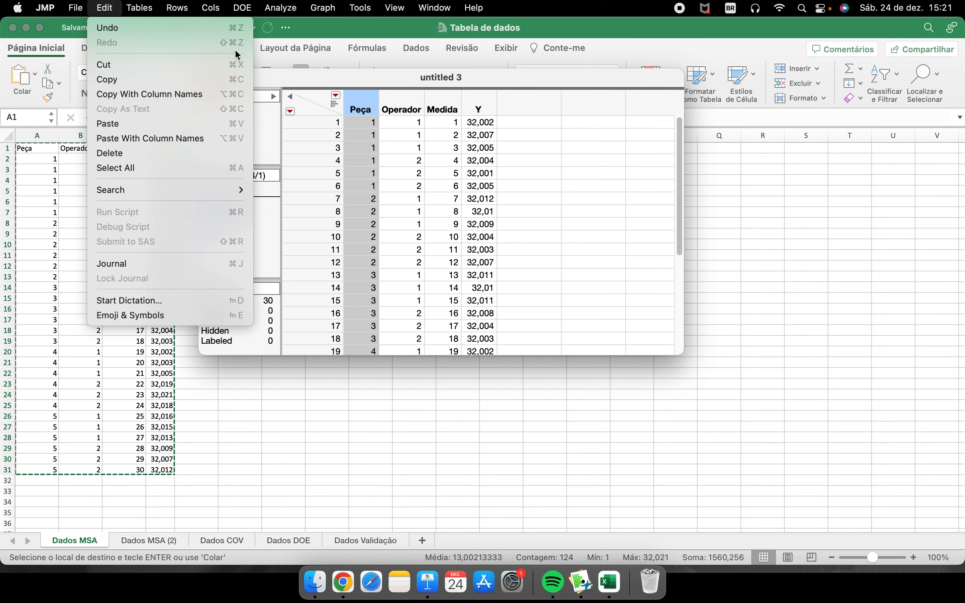
pyautogui.click(231, 136)
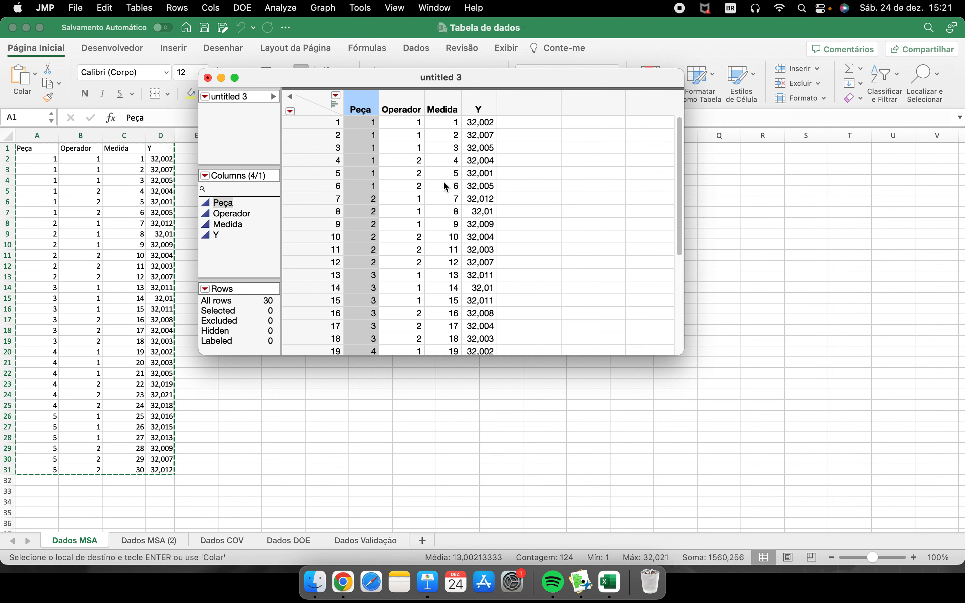
# - Close the untitled 3 data table without saving it, and close the Tabela de dados workbook in Excel
pyautogui.moveTo(303, 79)
pyautogui.mouseDown()
pyautogui.moveTo(353, 163)
pyautogui.moveTo(319, 85)
pyautogui.mouseUp()
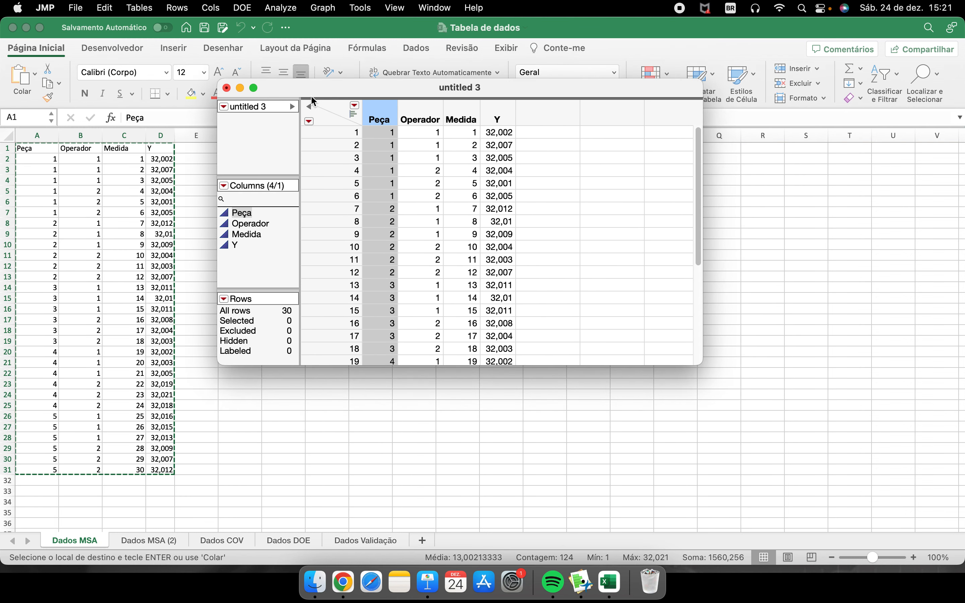
pyautogui.click(228, 93)
pyautogui.click(428, 288)
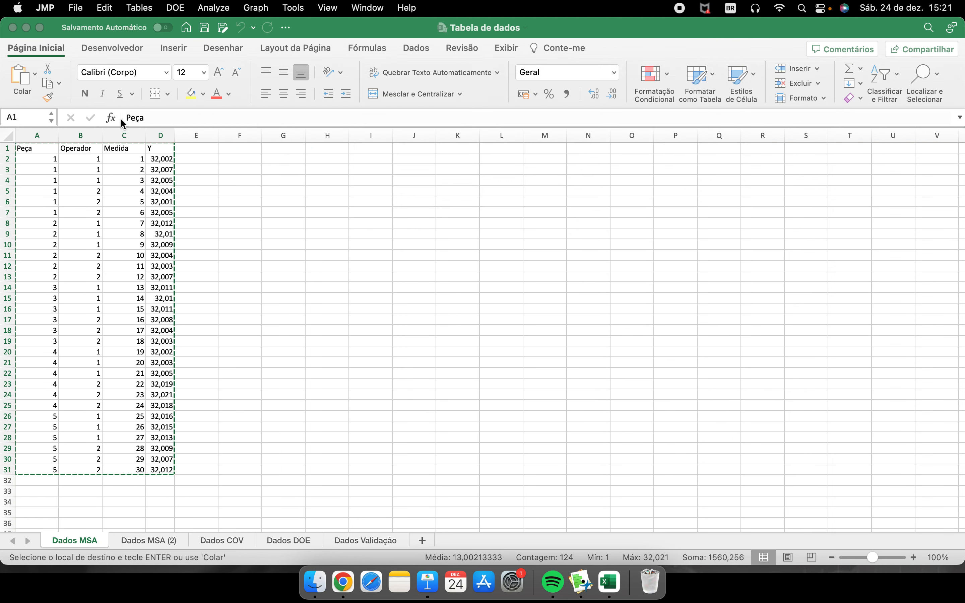
pyautogui.click(13, 28)
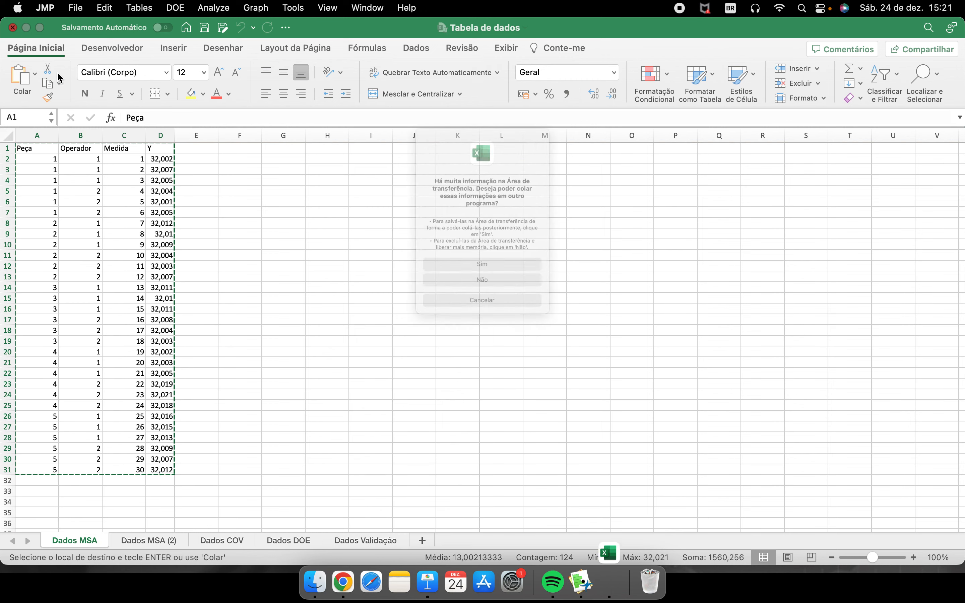
pyautogui.click(500, 308)
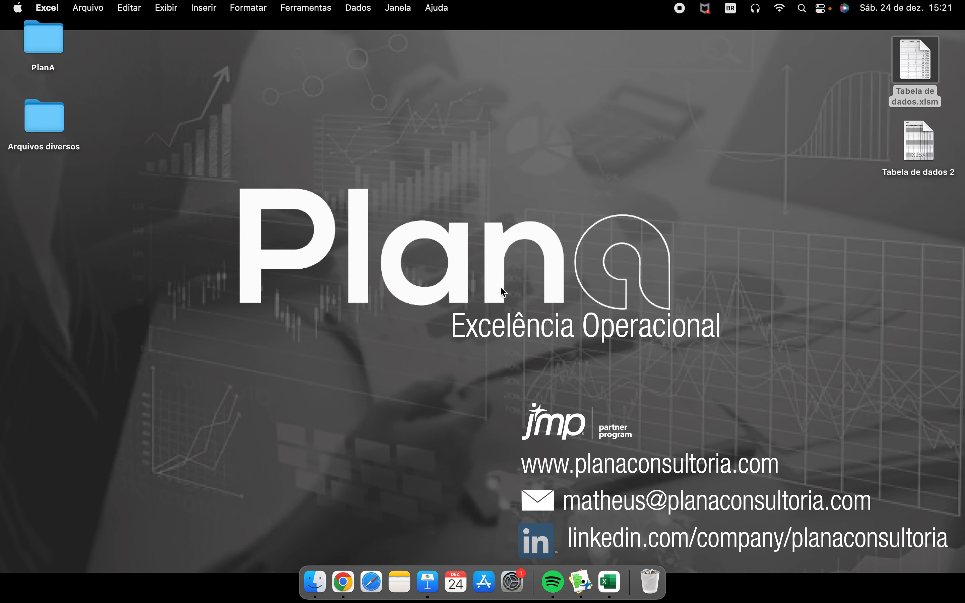
# - Switch to JMP and open the Excel file Tabela de dados 2 from the Desktop in the Excel Import Wizard
pyautogui.click(581, 582)
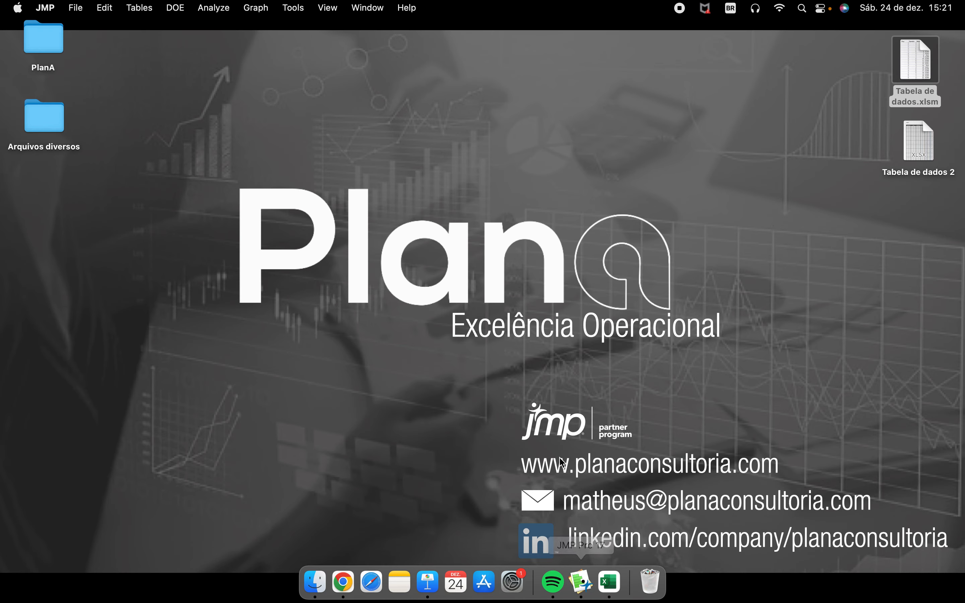
pyautogui.click(77, 9)
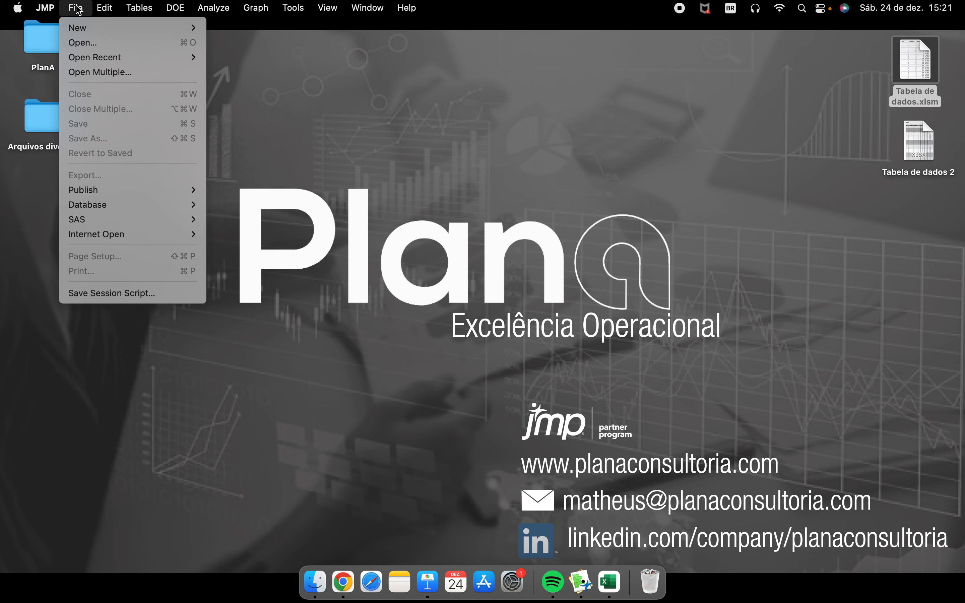
pyautogui.click(85, 43)
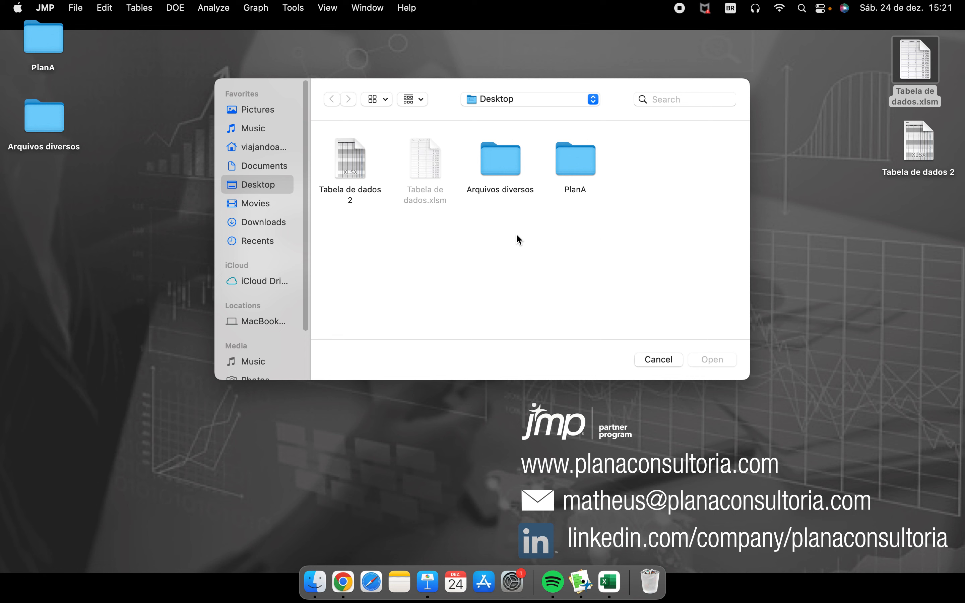
pyautogui.click(347, 153)
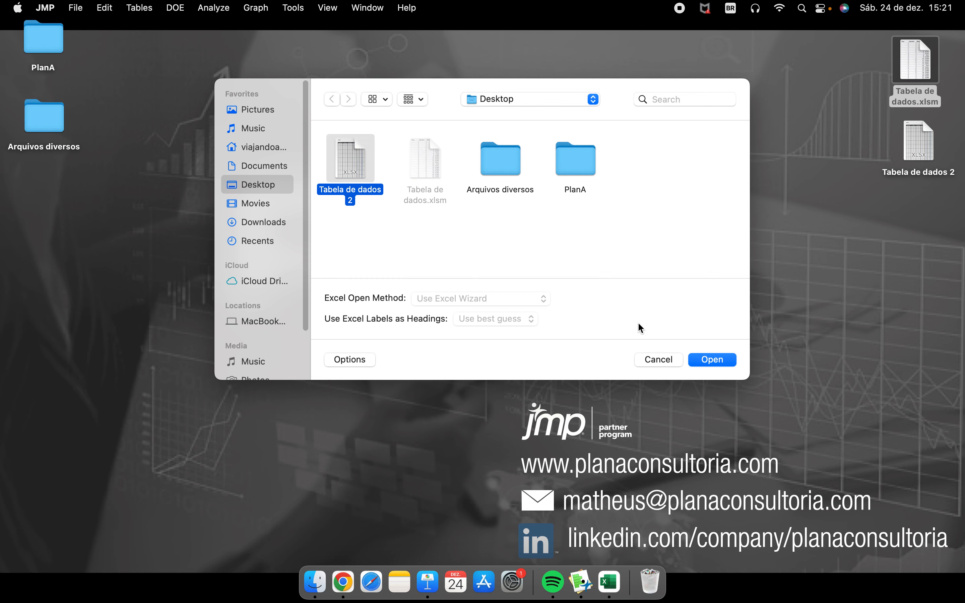
pyautogui.click(705, 360)
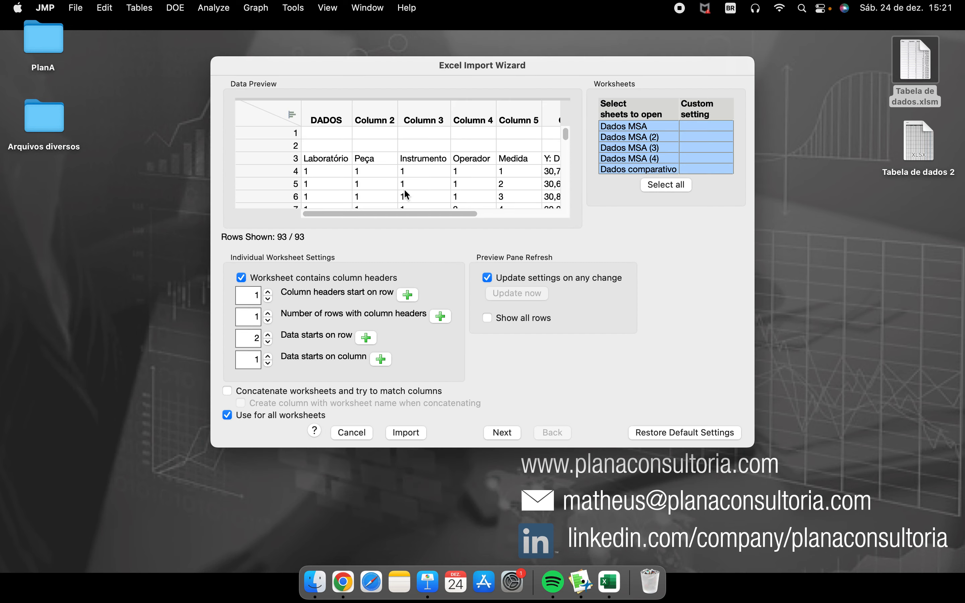
# - Preview the worksheets from Dados MSA to Dados comparativo, and select only Dados MSA for import
pyautogui.click(645, 130)
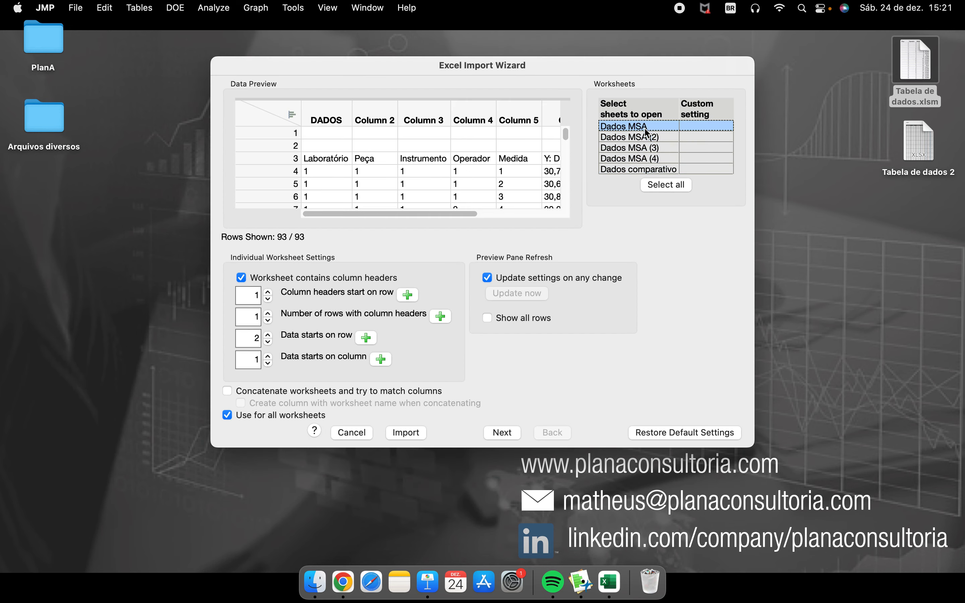
pyautogui.click(648, 138)
pyautogui.click(648, 149)
pyautogui.click(649, 159)
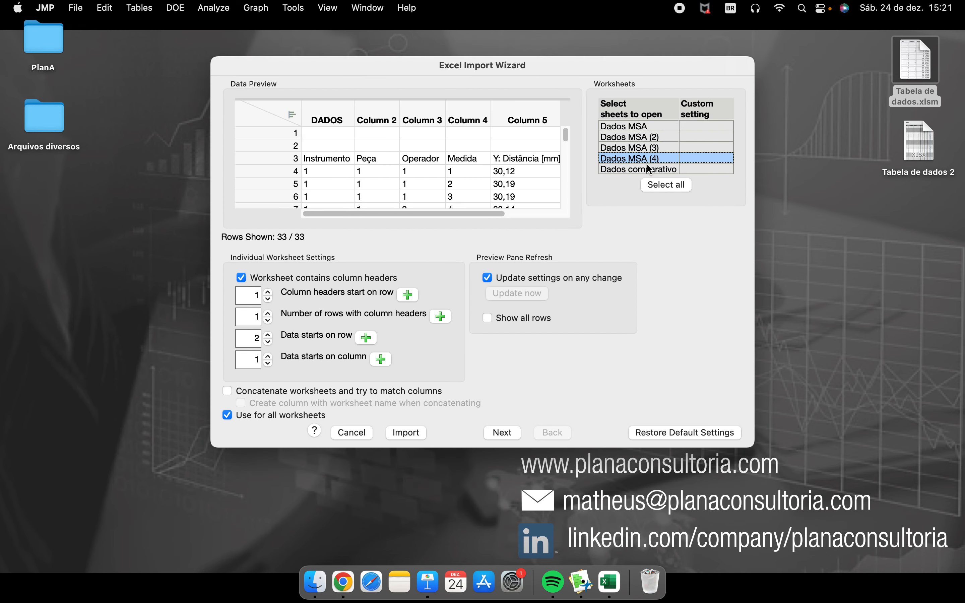
pyautogui.click(647, 169)
pyautogui.click(646, 158)
pyautogui.click(644, 148)
pyautogui.click(642, 138)
pyautogui.click(639, 127)
pyautogui.click(640, 137)
pyautogui.click(640, 148)
pyautogui.click(640, 159)
pyautogui.moveTo(601, 222)
pyautogui.mouseDown()
pyautogui.moveTo(686, 224)
pyautogui.moveTo(589, 114)
pyautogui.moveTo(673, 211)
pyautogui.mouseUp()
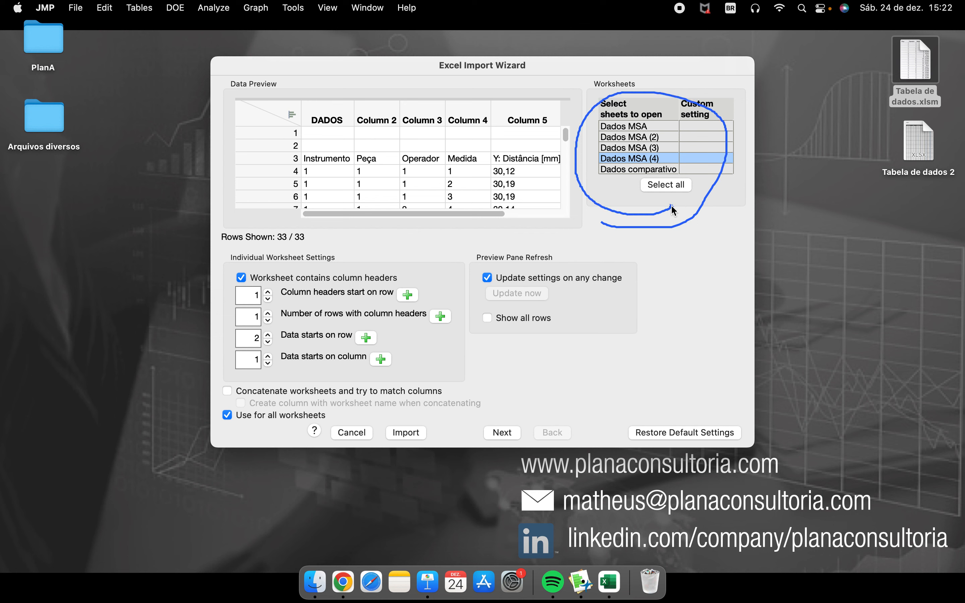
pyautogui.click(640, 127)
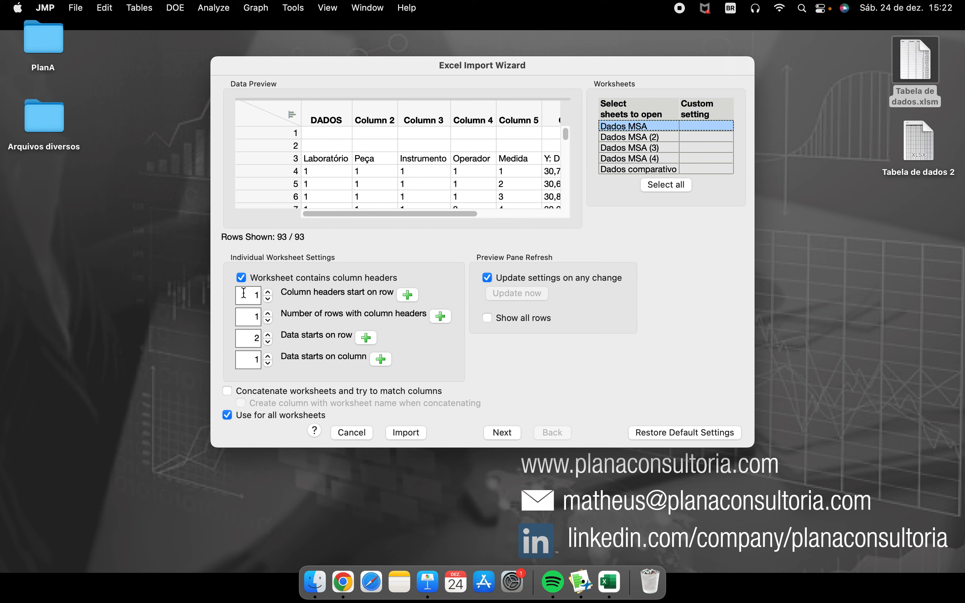
# - Try starting the column headers on rows 2, 3 and 4, and return the start row to 1
pyautogui.moveTo(225, 293)
pyautogui.mouseDown()
pyautogui.moveTo(278, 378)
pyautogui.moveTo(229, 331)
pyautogui.mouseUp()
pyautogui.click(268, 292)
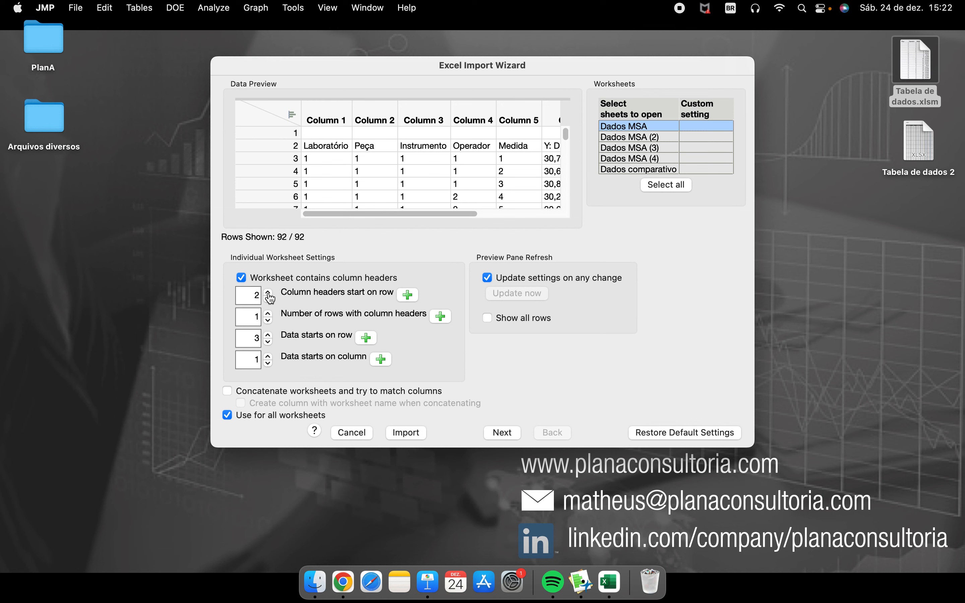
pyautogui.click(268, 299)
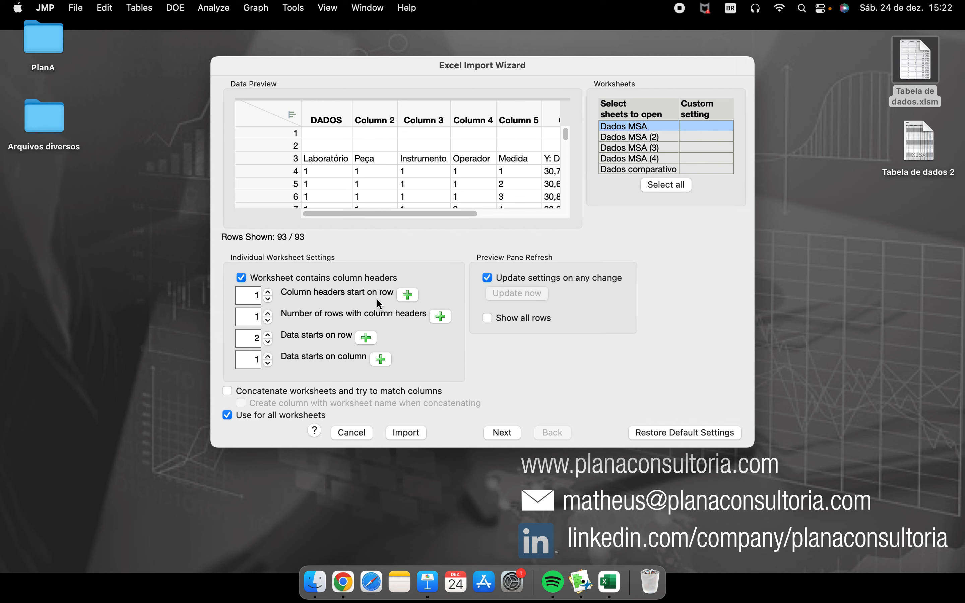
pyautogui.click(269, 294)
pyautogui.click(269, 294)
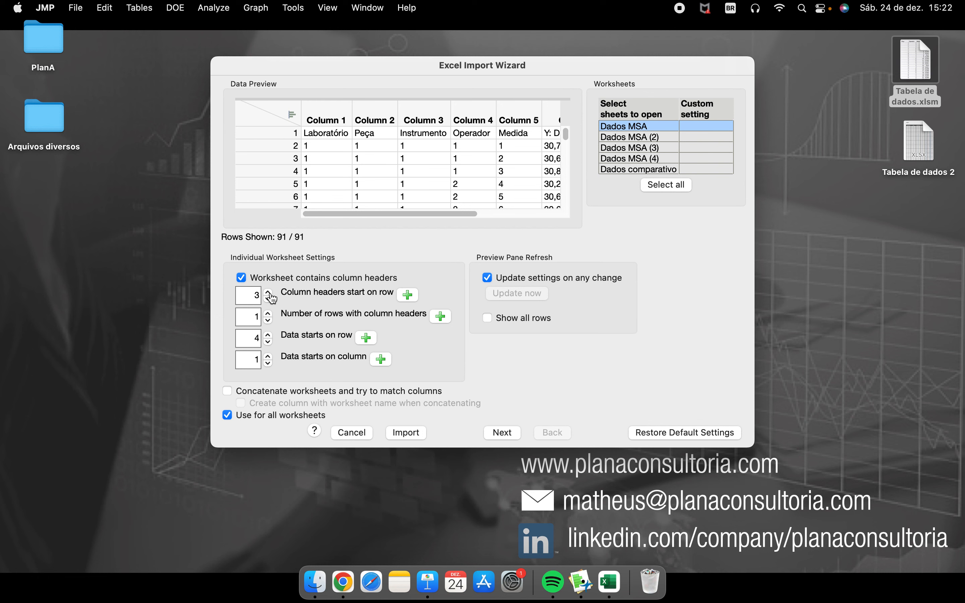
pyautogui.click(269, 294)
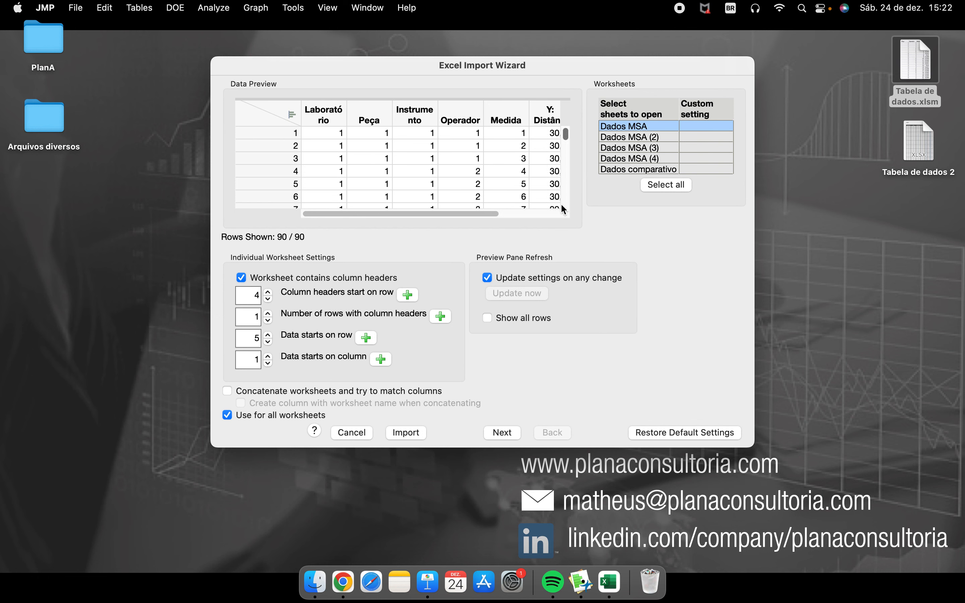
pyautogui.click(269, 299)
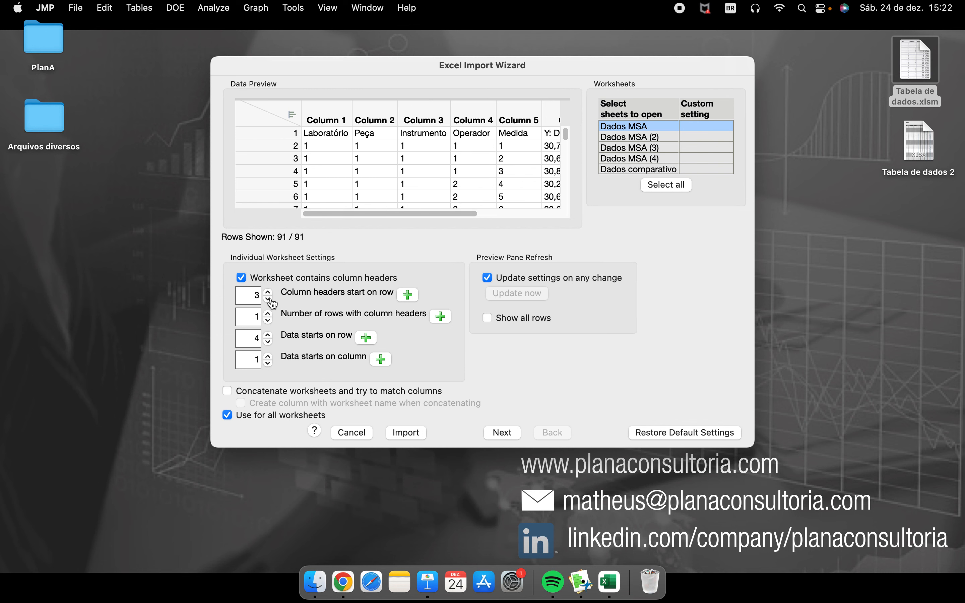
pyautogui.click(268, 299)
pyautogui.click(268, 299)
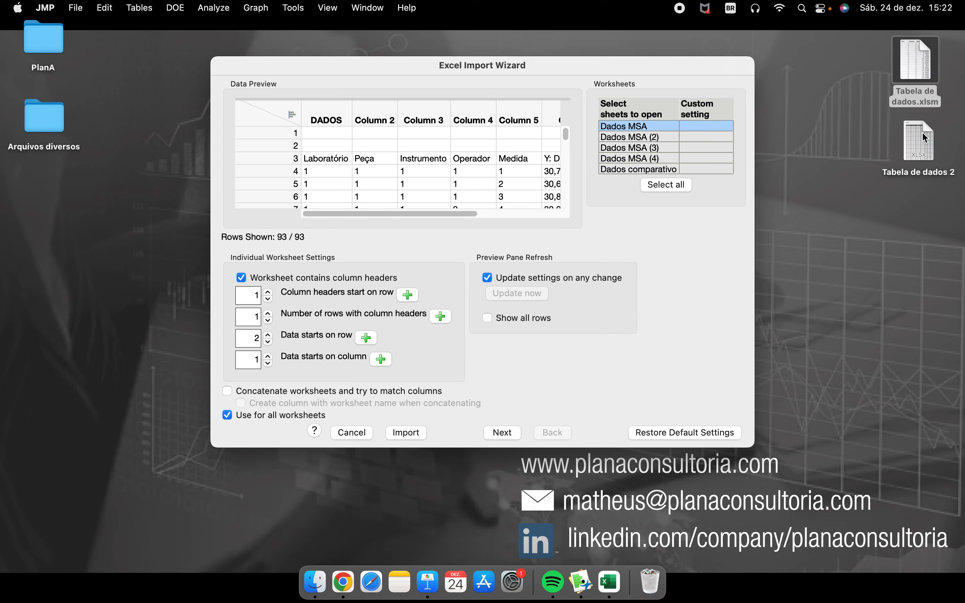
# - Open Tabela de dados 2 in Excel and examine the DADOS title in row 2 and the table headings in row 5
pyautogui.doubleClick(915, 138)
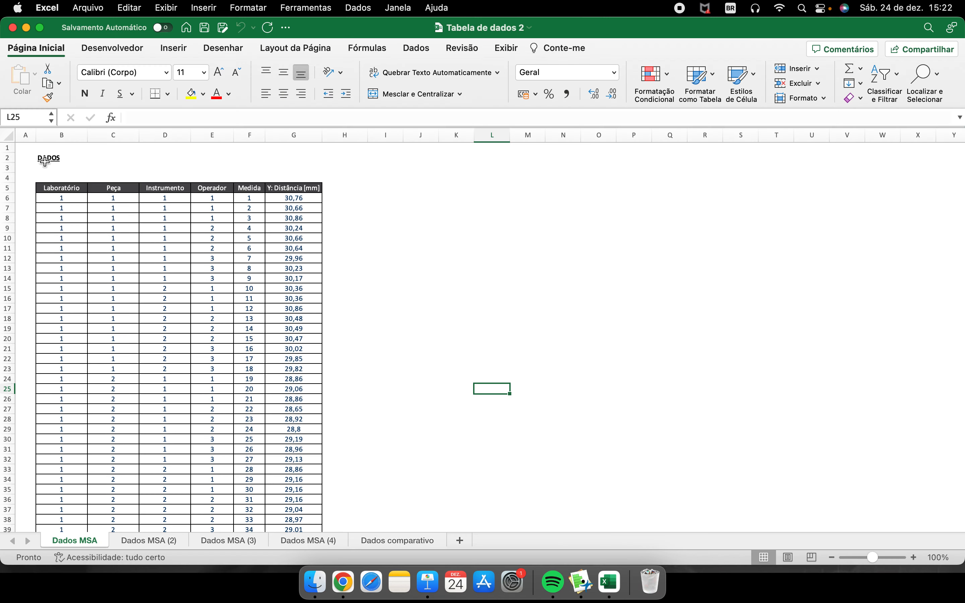
pyautogui.click(82, 158)
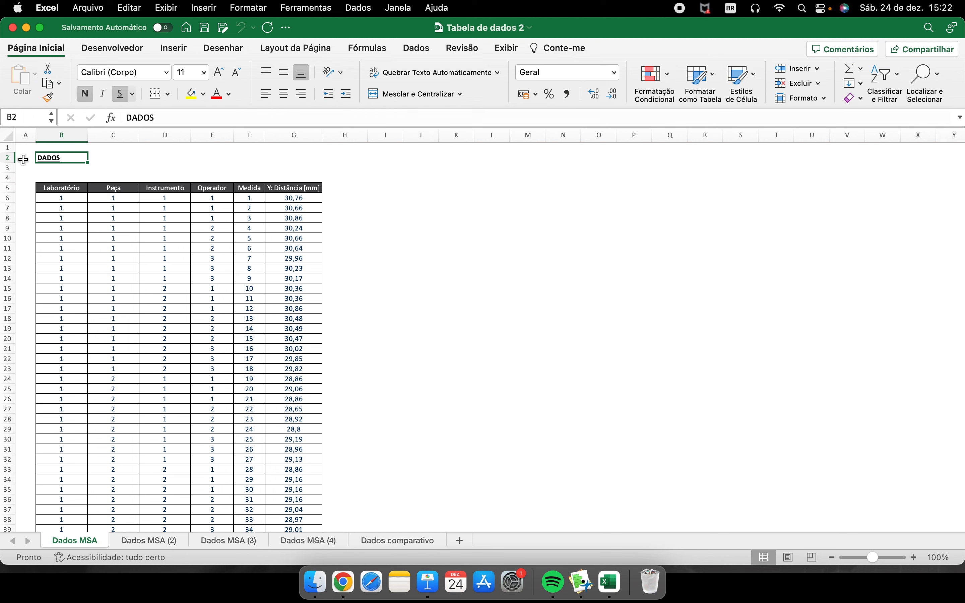
pyautogui.click(9, 159)
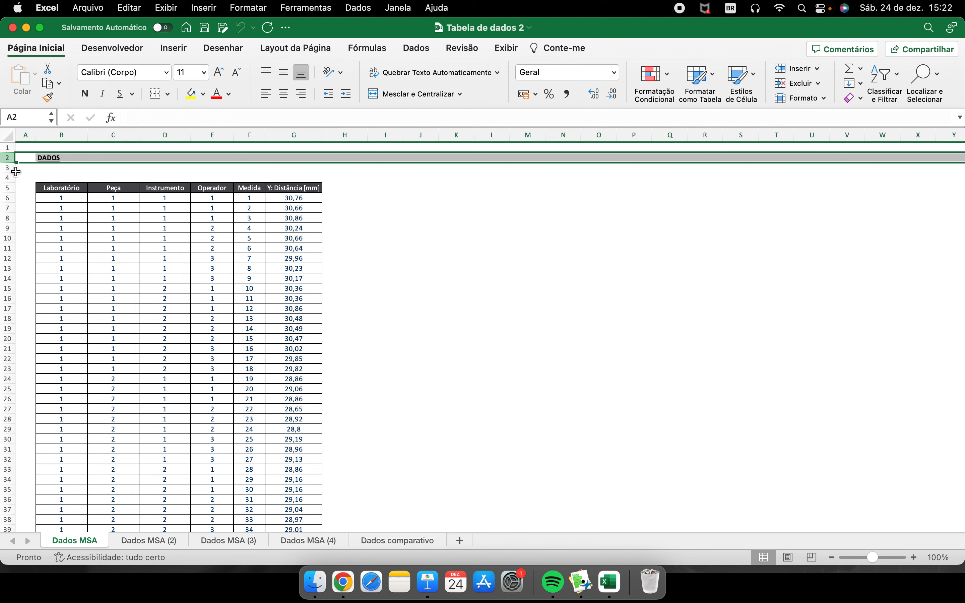
pyautogui.click(9, 188)
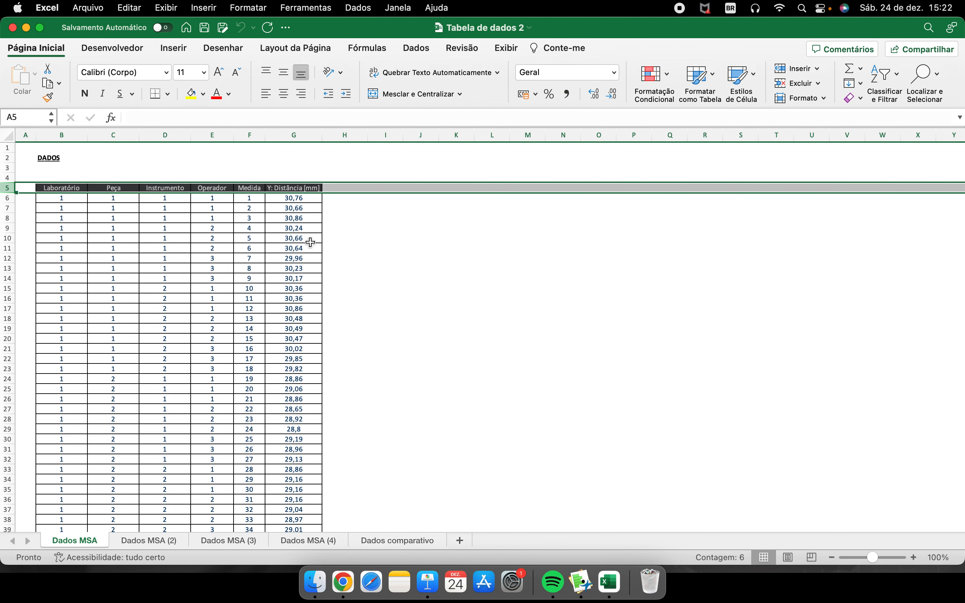
pyautogui.click(96, 165)
pyautogui.click(76, 159)
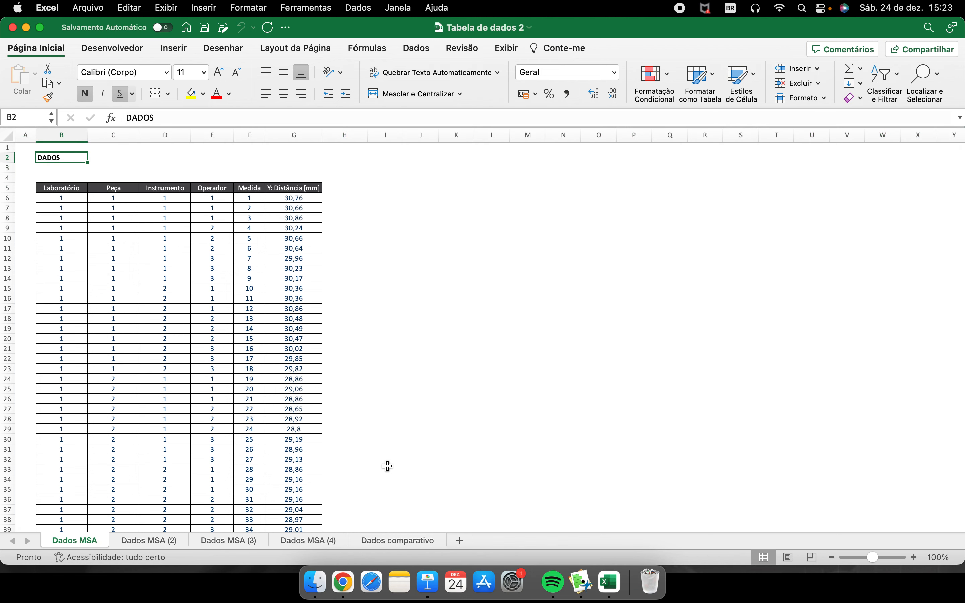
# - Return to JMP's Excel Import Wizard and examine the previewed column headings from DADOS to Column 5
pyautogui.click(581, 583)
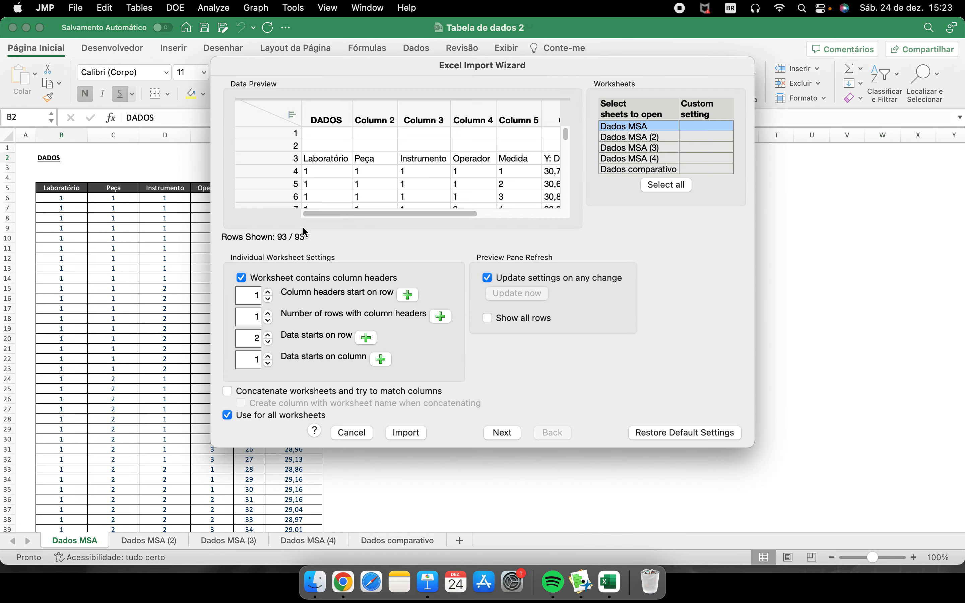
pyautogui.click(250, 295)
pyautogui.click(333, 115)
pyautogui.click(381, 111)
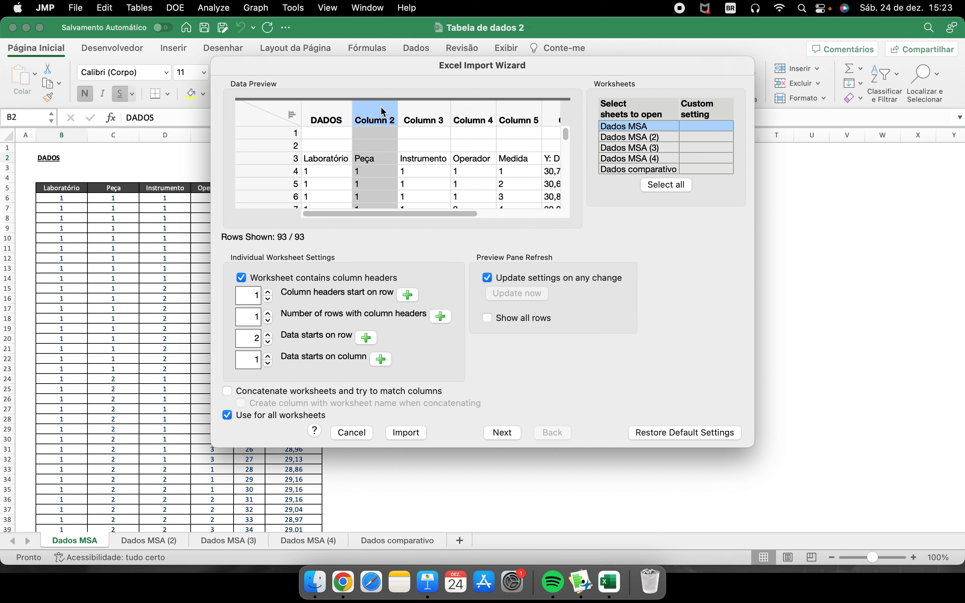
pyautogui.click(403, 111)
pyautogui.click(471, 114)
pyautogui.click(514, 119)
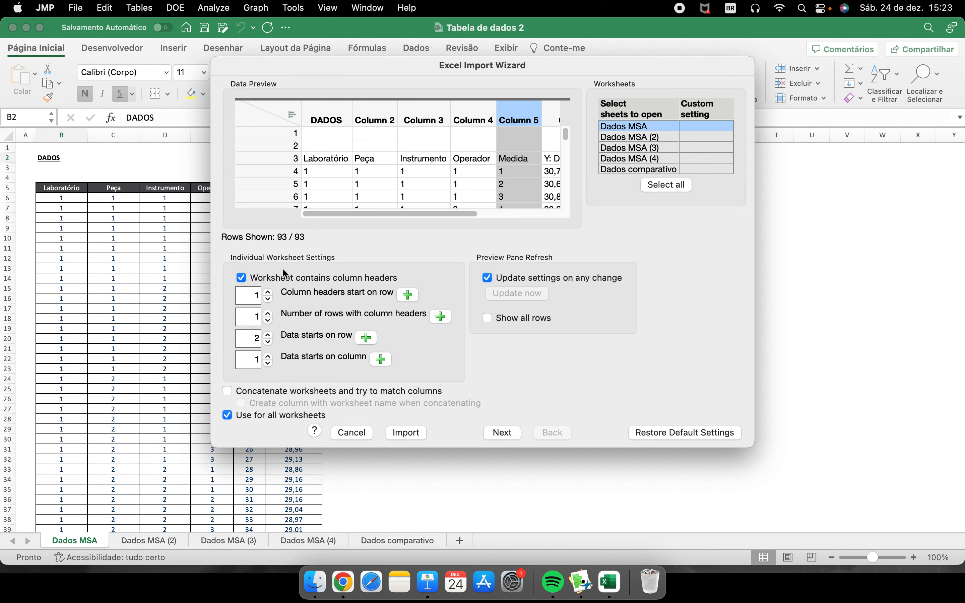
# - Set the column headers to start on row 4, and widen the Laboratório and Y: Distância [mm] preview columns
pyautogui.click(269, 293)
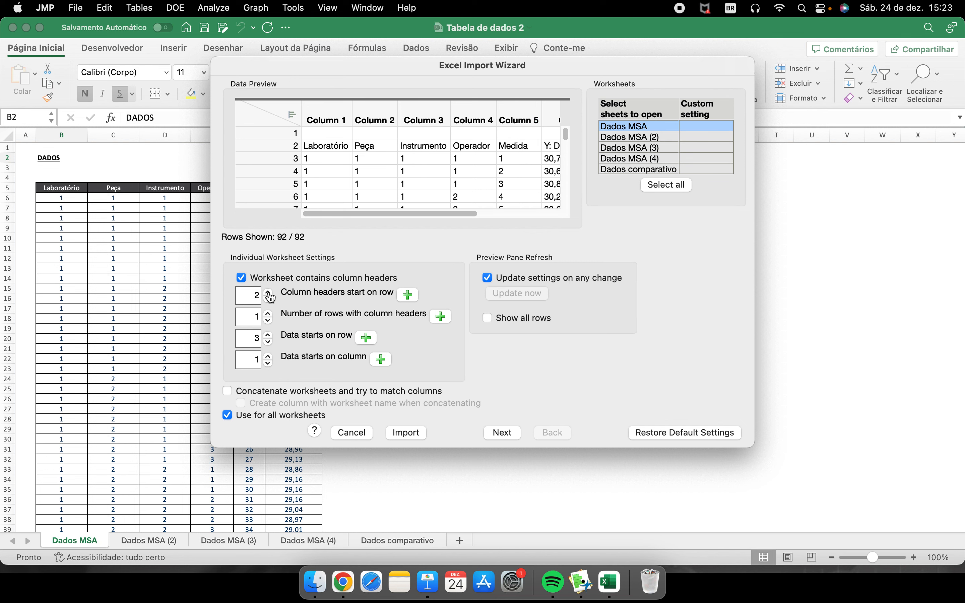
pyautogui.click(268, 293)
pyautogui.click(268, 293)
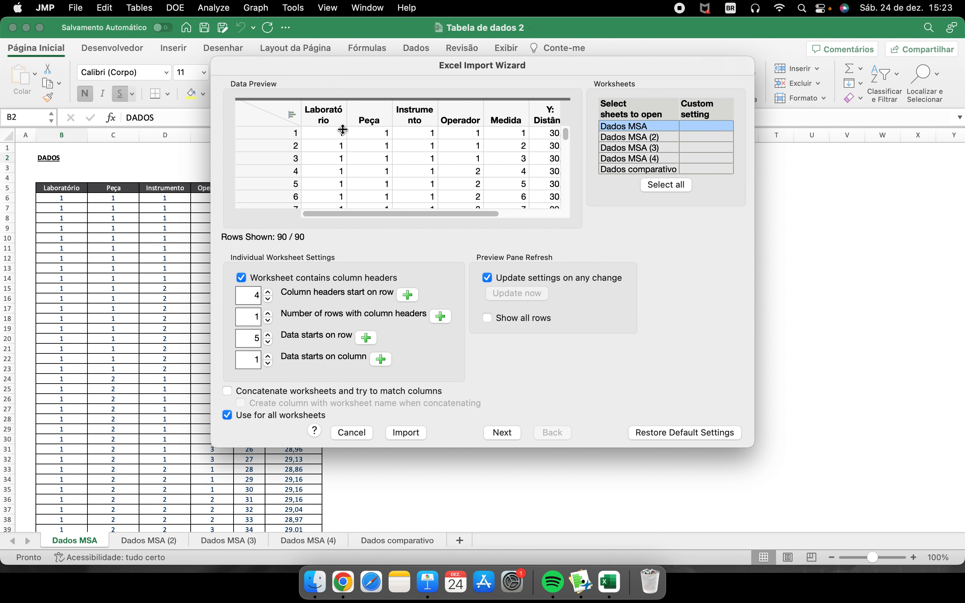
pyautogui.moveTo(348, 115); pyautogui.dragTo(365, 115)
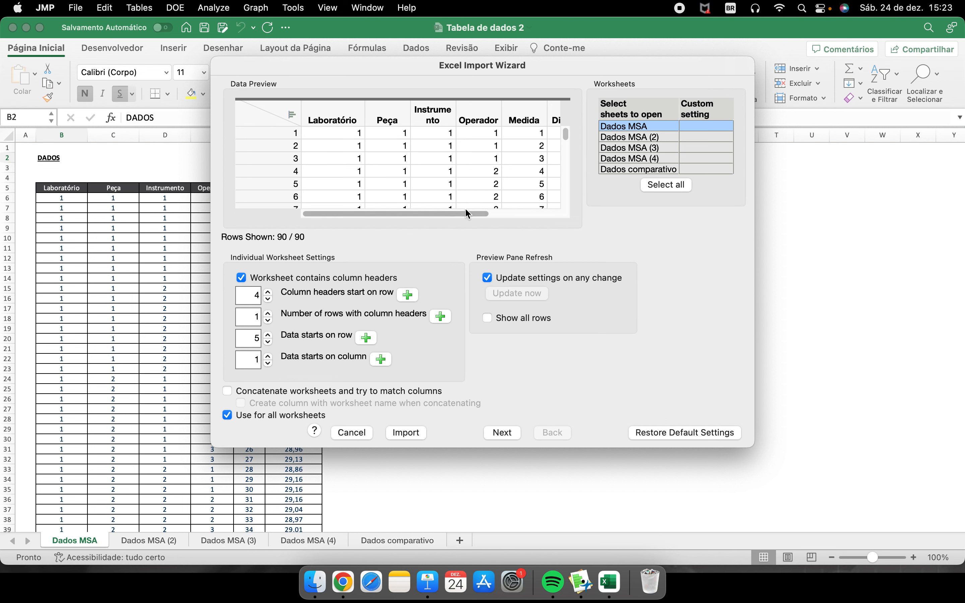
pyautogui.hscroll(5, 487, 113)
pyautogui.moveTo(489, 108); pyautogui.dragTo(518, 108)
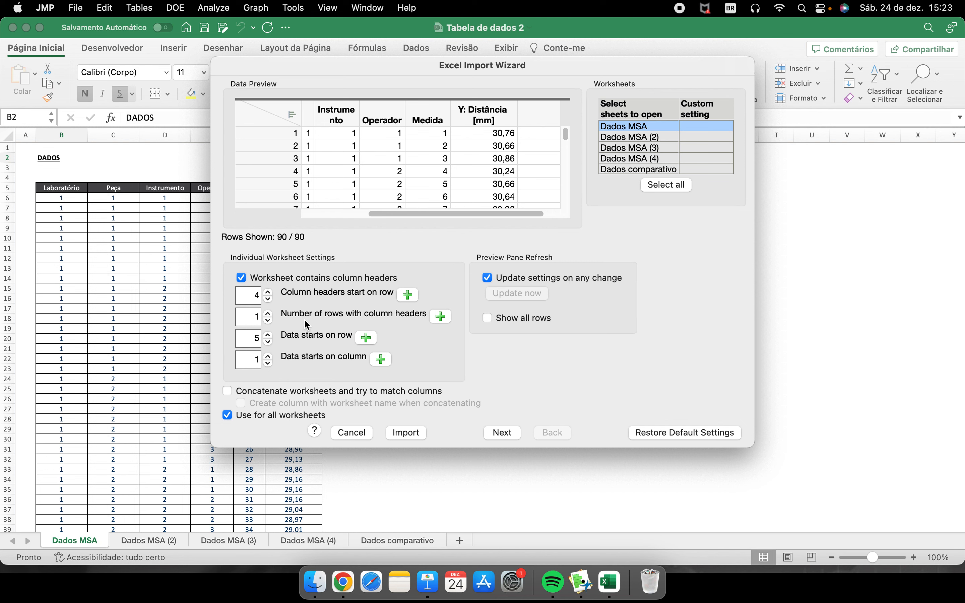
# - Try two rows of column headers and different data start row and column values, restoring each setting
pyautogui.click(270, 314)
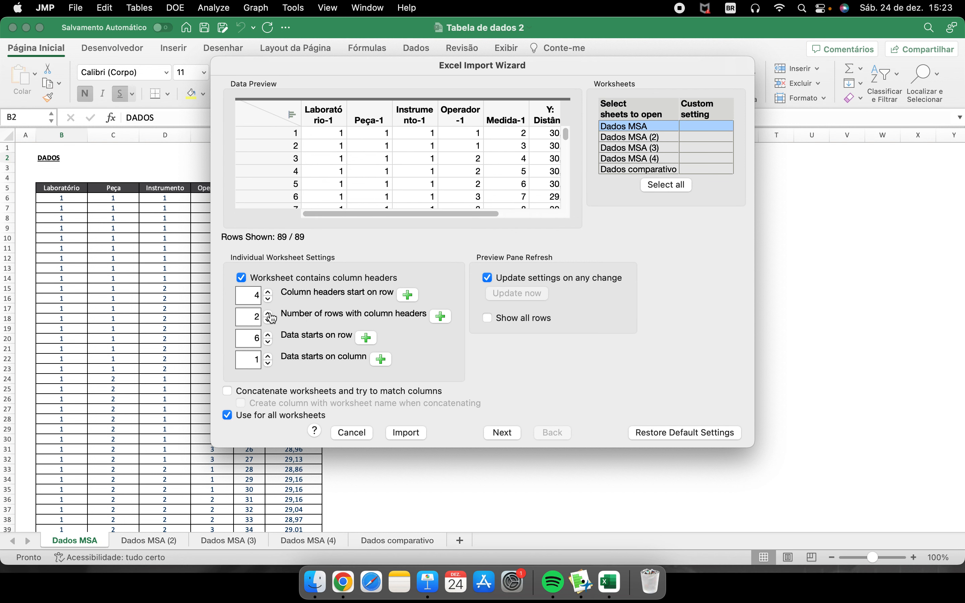
pyautogui.click(270, 320)
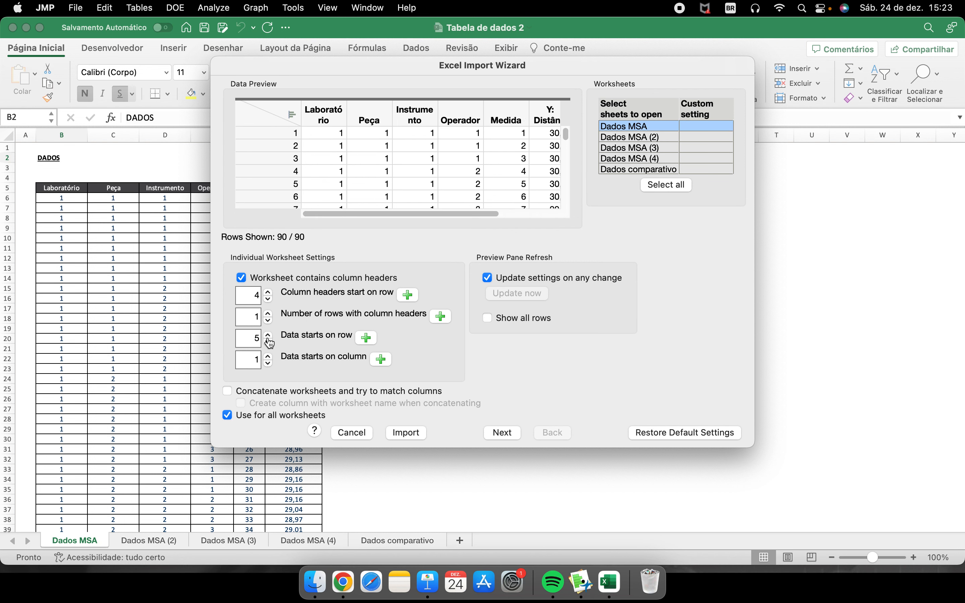
pyautogui.click(269, 343)
pyautogui.click(269, 336)
pyautogui.click(269, 356)
pyautogui.click(269, 364)
# - Import the Dados MSA worksheet into a JMP data table, and enlarge its window to look through the rows
pyautogui.click(414, 434)
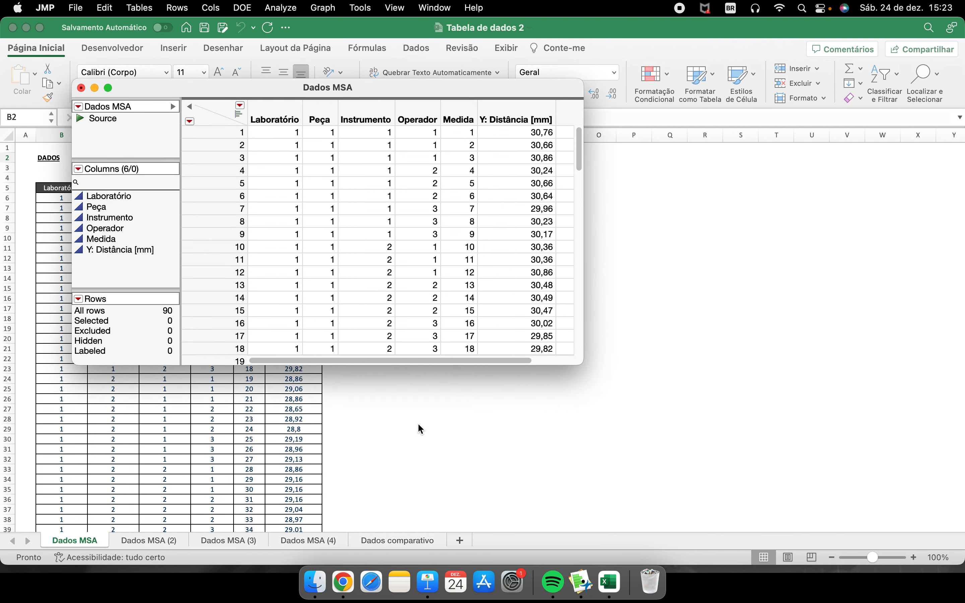
pyautogui.moveTo(571, 362); pyautogui.dragTo(699, 475)
pyautogui.scroll(-15, 442, 213)
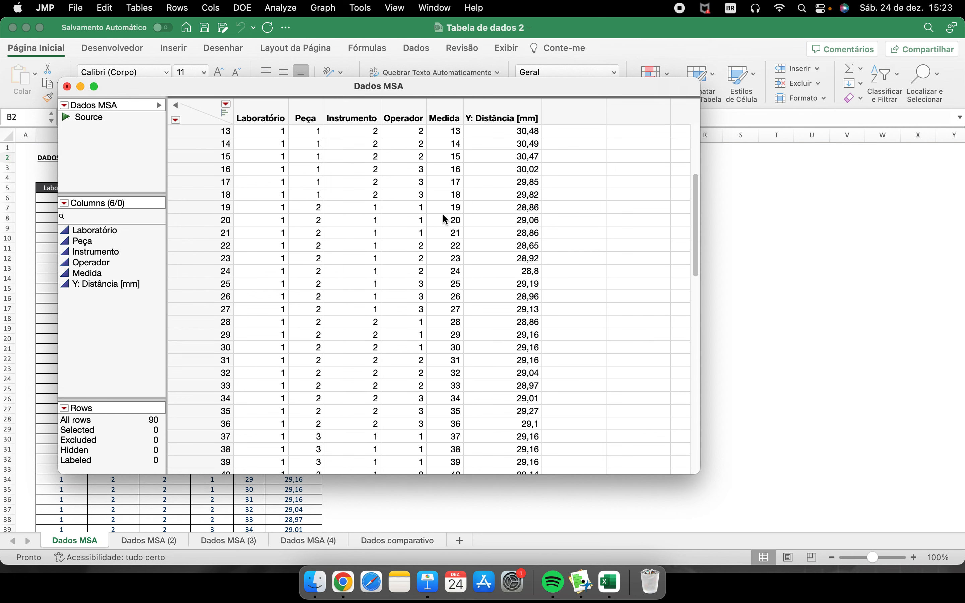
pyautogui.scroll(15, 445, 217)
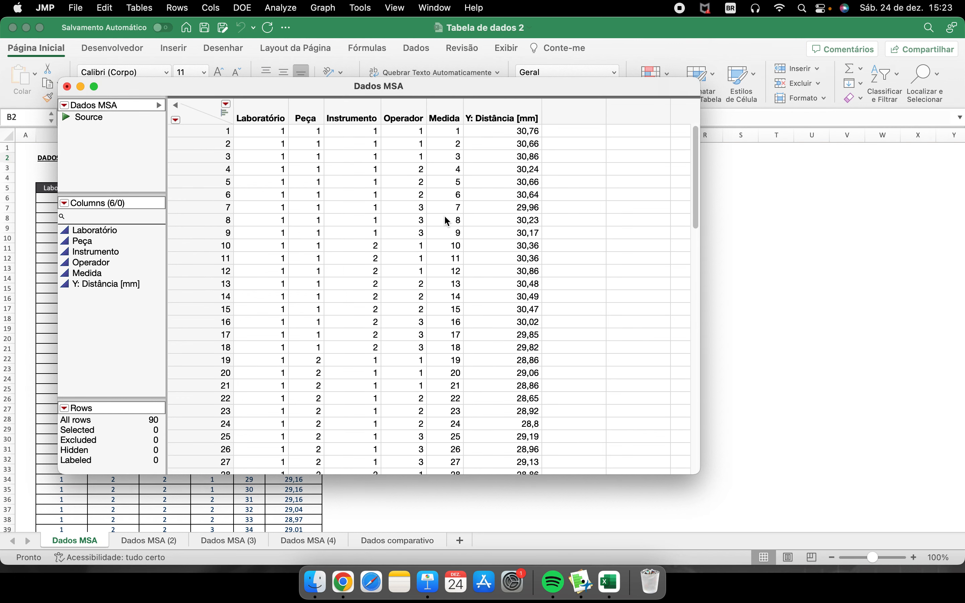
pyautogui.moveTo(315, 90); pyautogui.dragTo(445, 87)
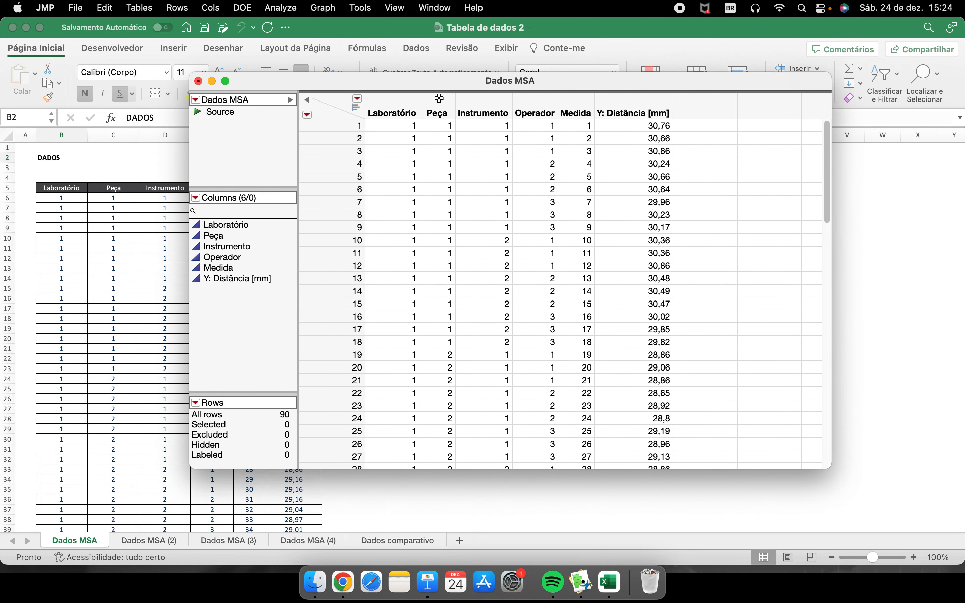
pyautogui.moveTo(446, 82); pyautogui.dragTo(402, 94)
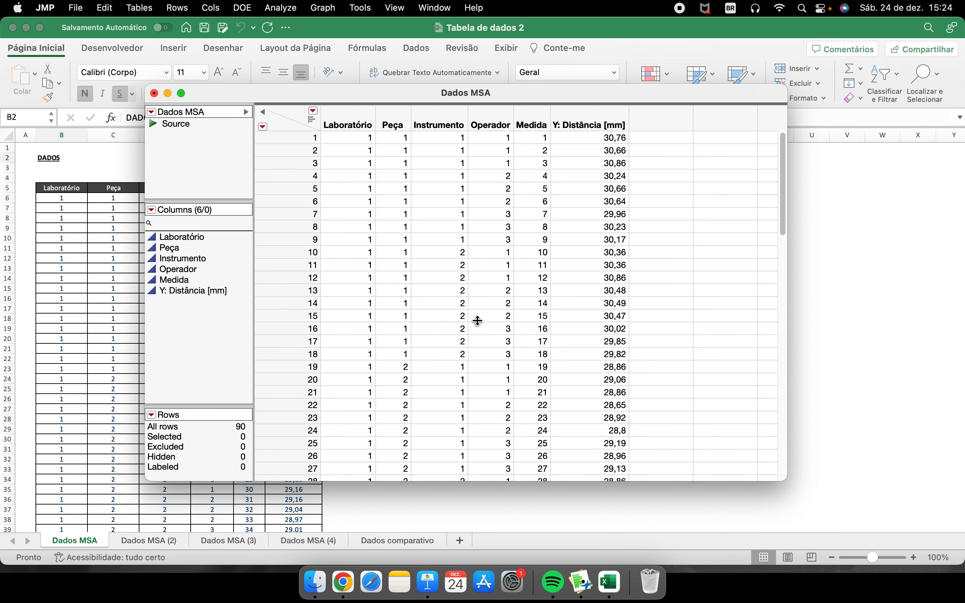
pyautogui.moveTo(423, 97); pyautogui.dragTo(451, 94)
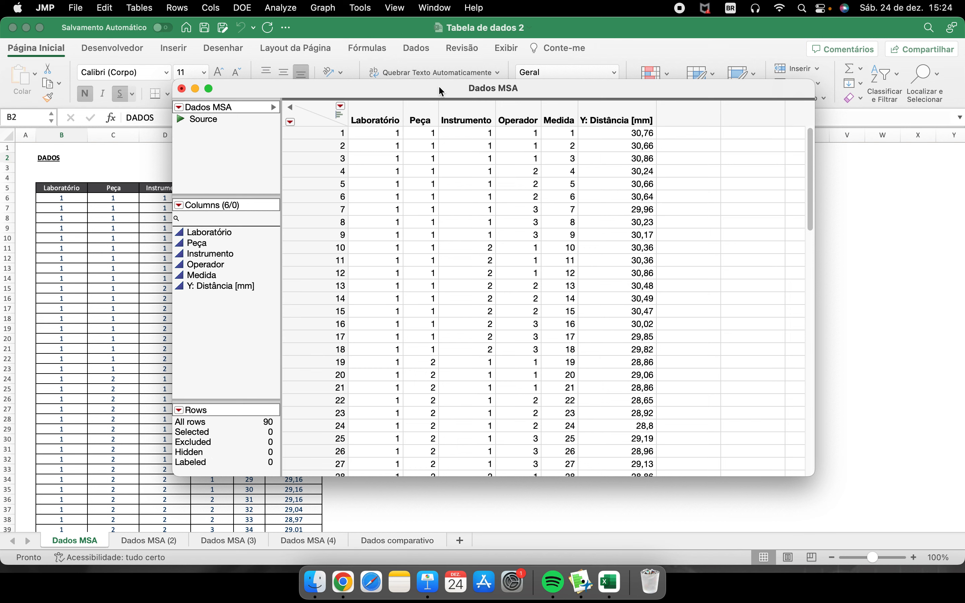
pyautogui.moveTo(424, 96); pyautogui.dragTo(402, 90)
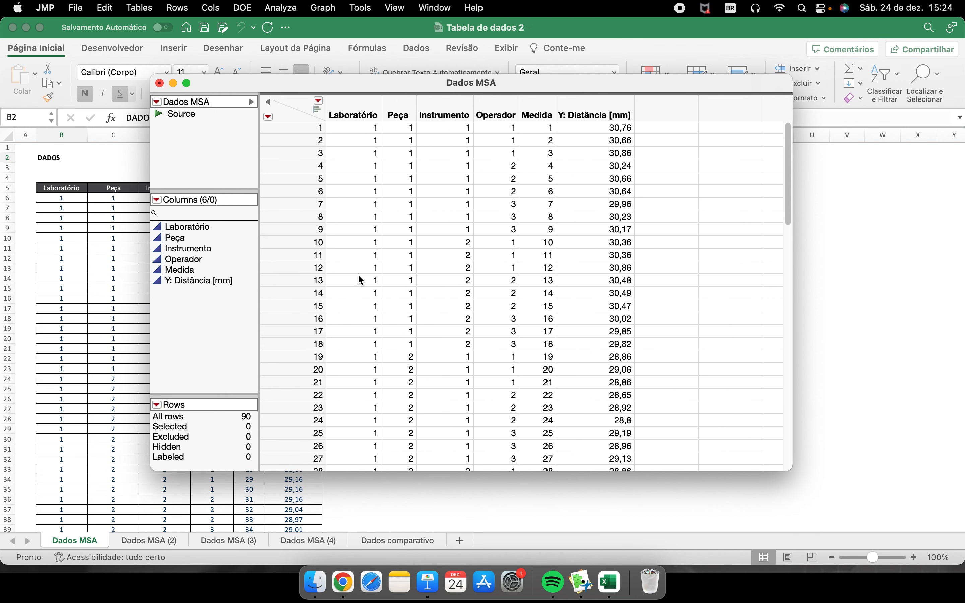